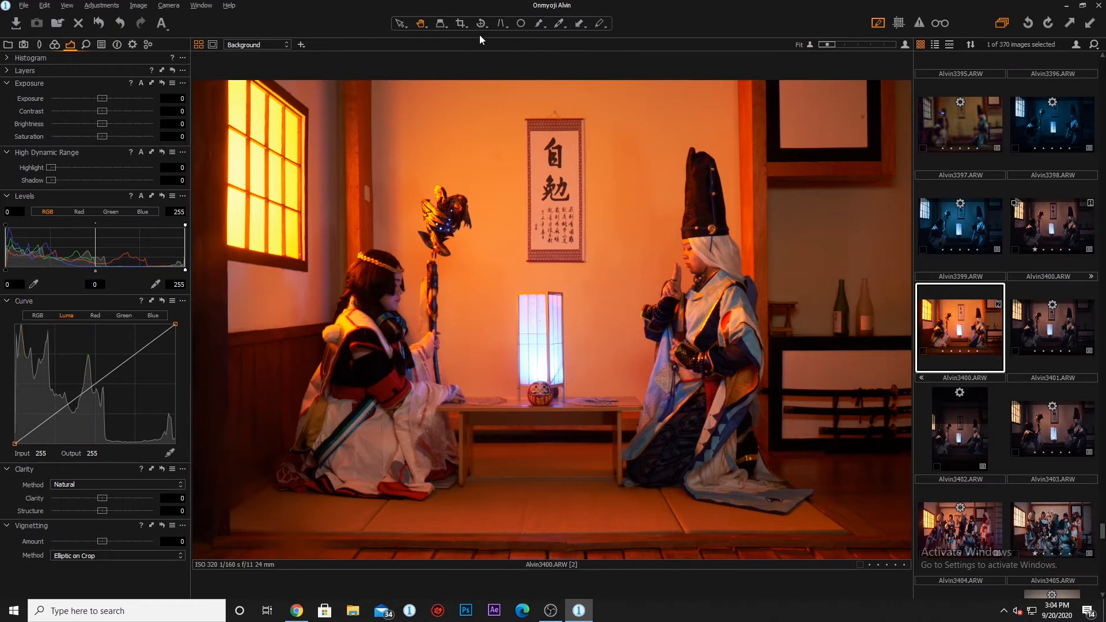
Step: Apply the user style C-8760-STD to the selected Alvin3400.ARW variant
{"action": "left_click", "coordinate": [102, 45]}
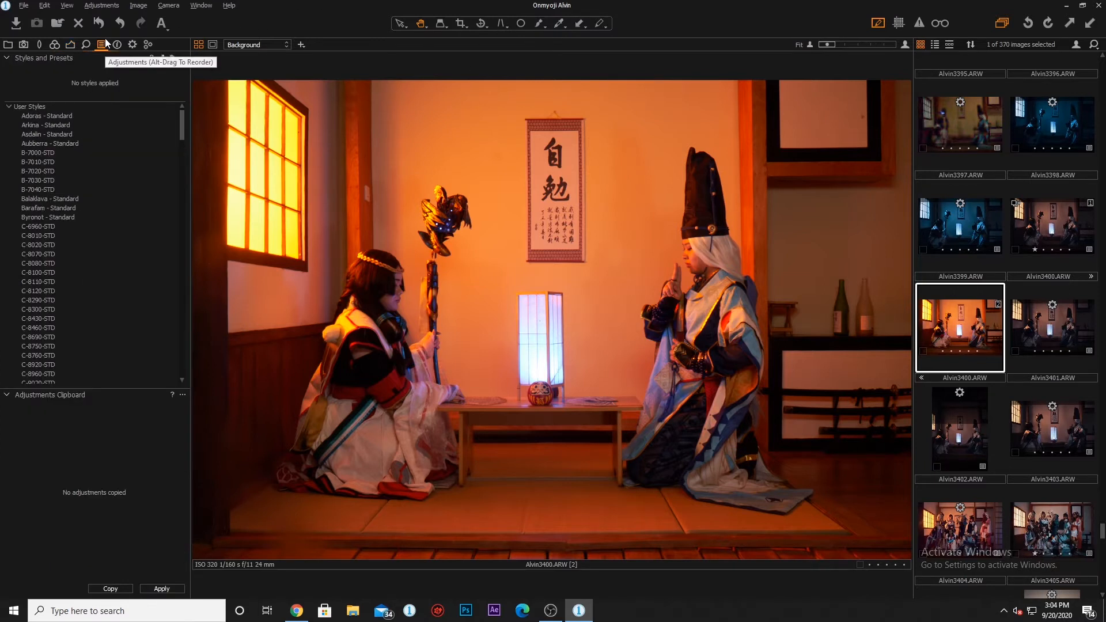
{"action": "scroll", "coordinate": [95, 165], "scroll_direction": "down", "scroll_amount": 3}
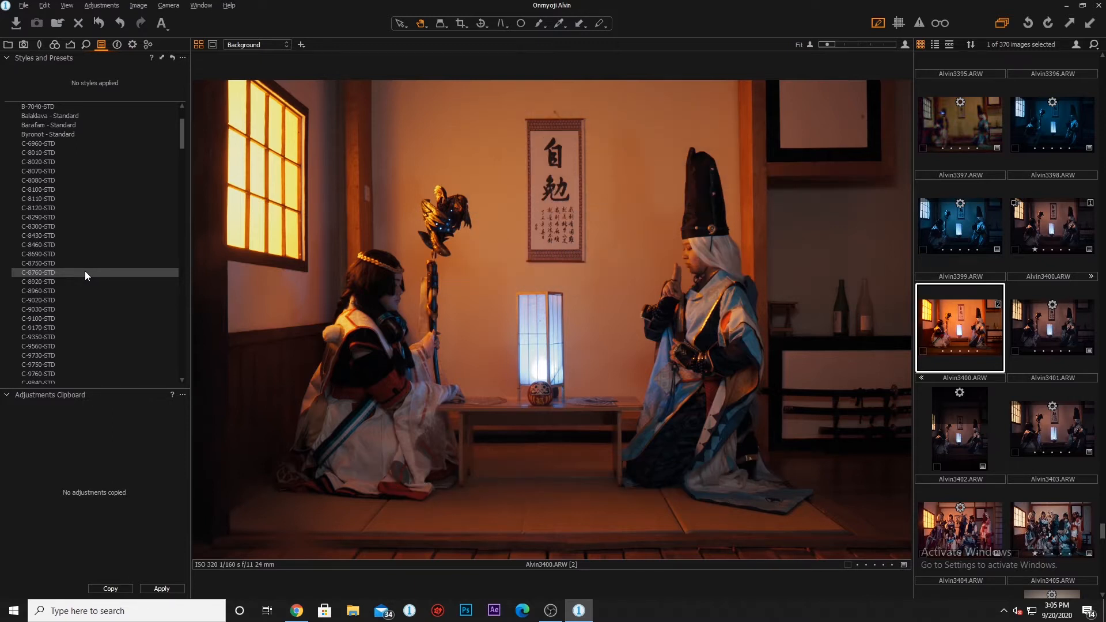
{"action": "left_click", "coordinate": [86, 274]}
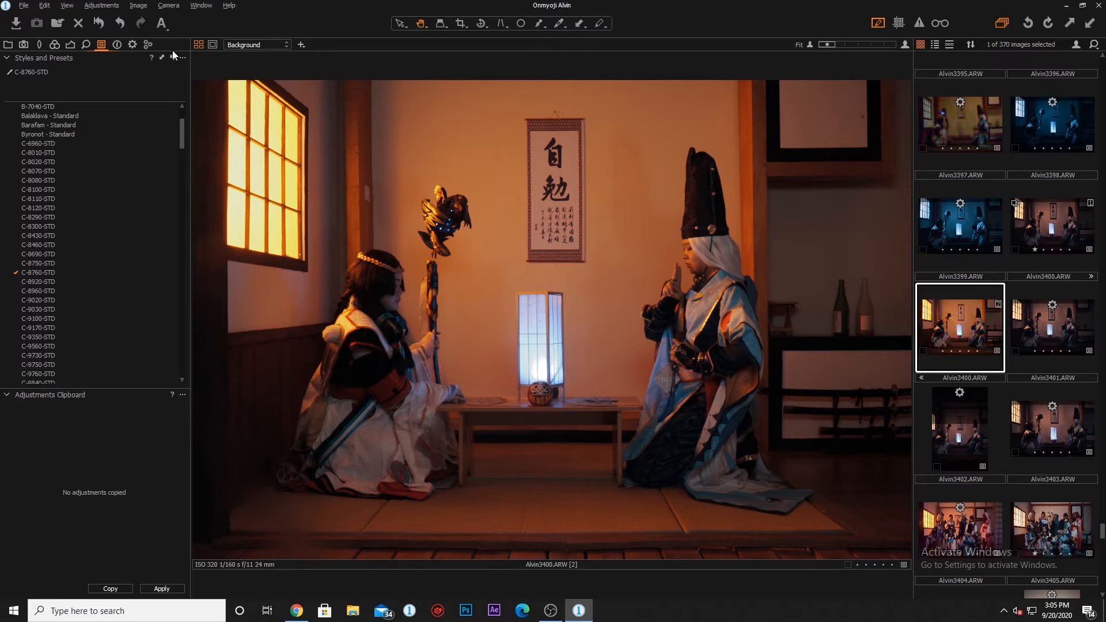
Step: Change the base characteristics curve of the photo to Linear Response
{"action": "left_click", "coordinate": [51, 45]}
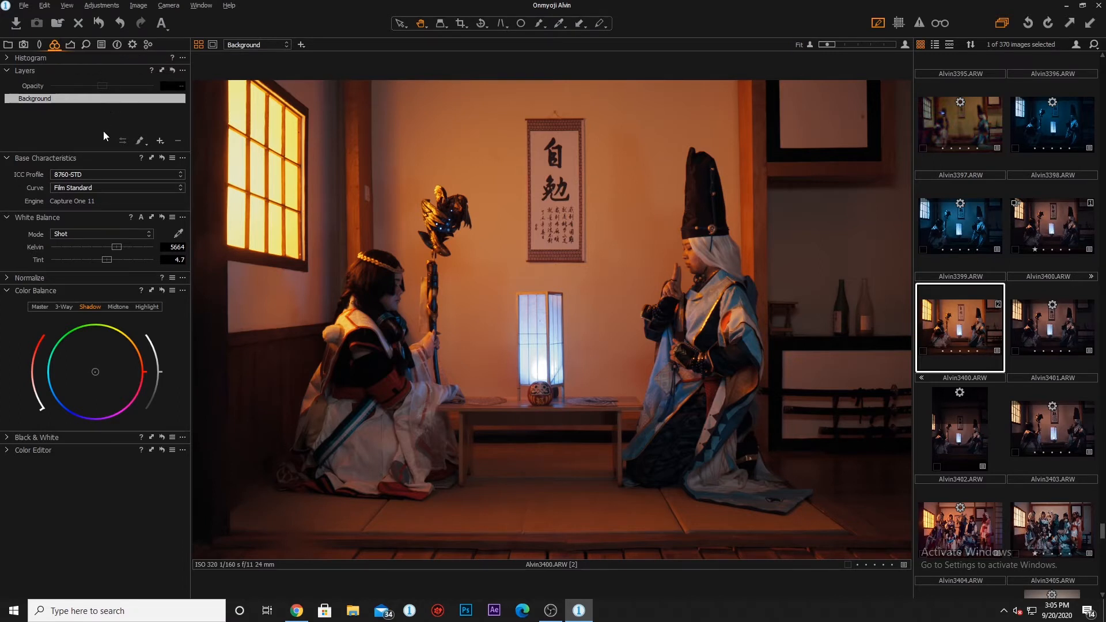
{"action": "left_click", "coordinate": [84, 188]}
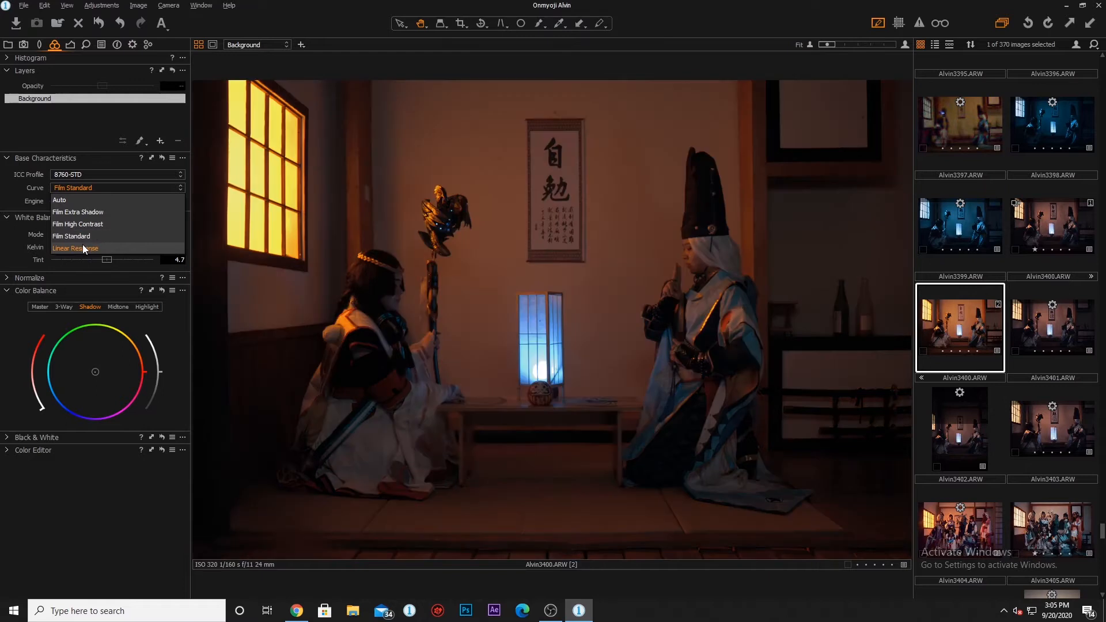
{"action": "left_click", "coordinate": [82, 245]}
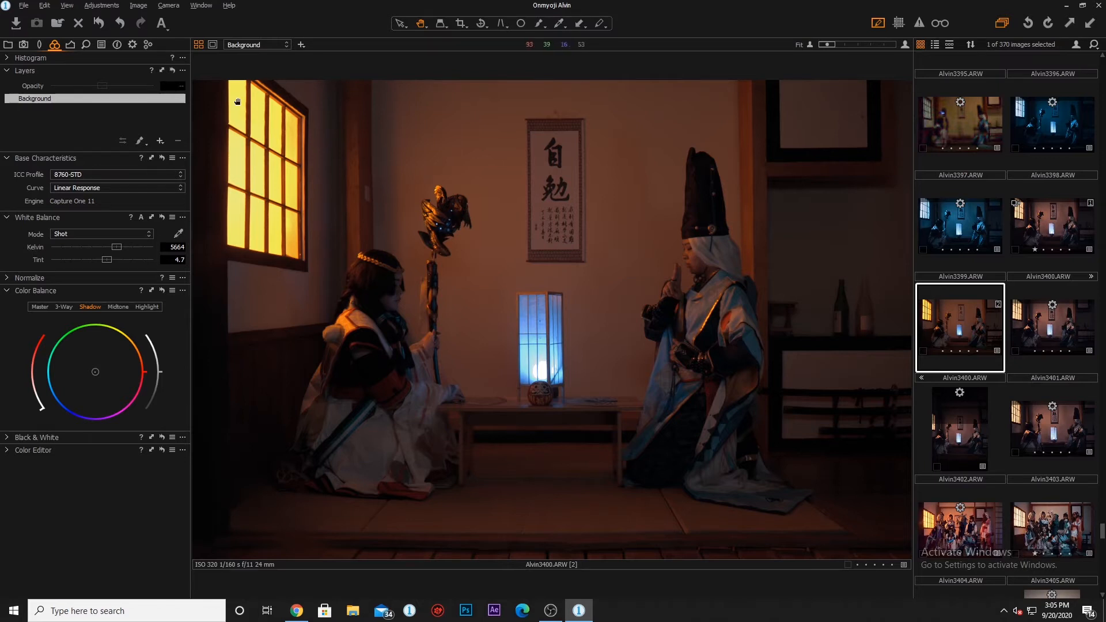
Step: Set contrast to 33, brightness to 11 and saturation to -15, previewing the photo with the exposure adjustments temporarily reset
{"action": "left_click", "coordinate": [72, 47]}
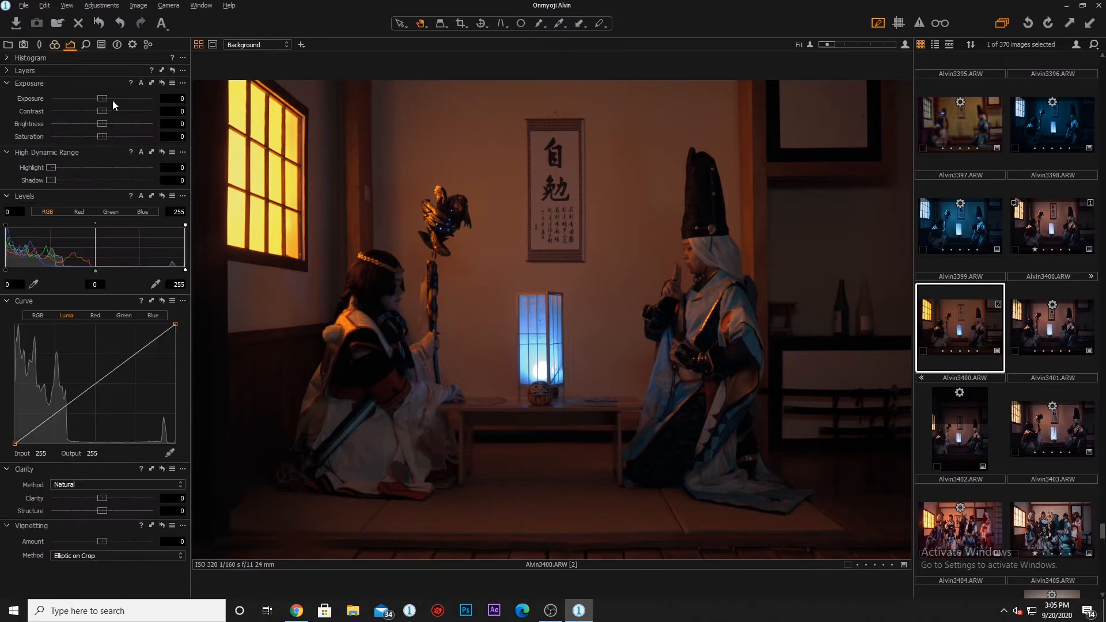
{"action": "left_click_drag", "start_coordinate": [105, 107], "coordinate": [137, 108]}
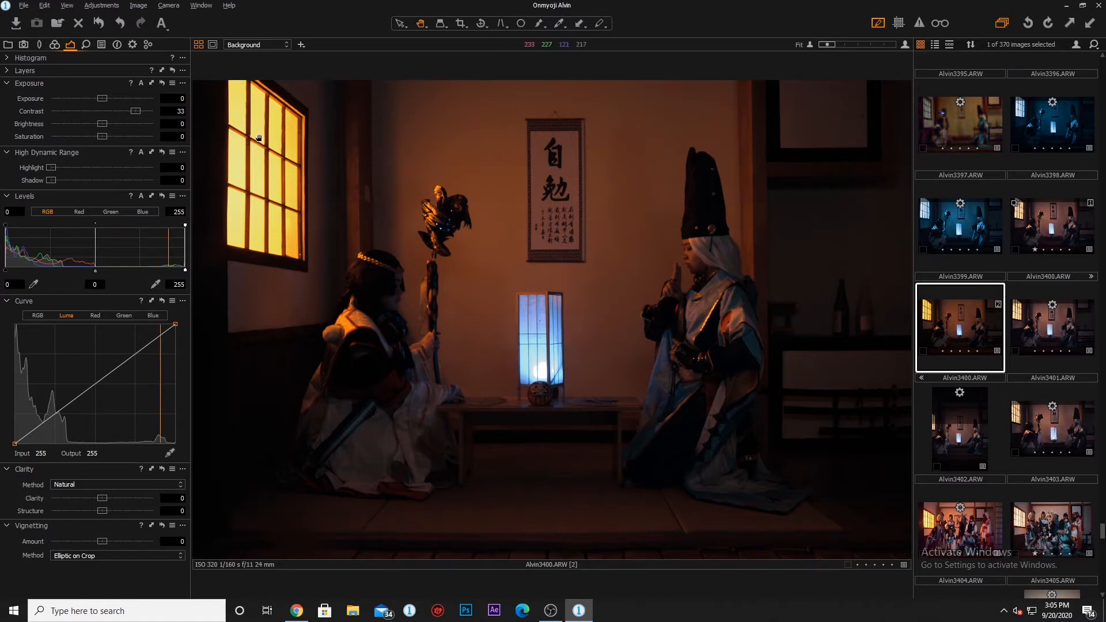
{"action": "left_click", "coordinate": [162, 85], "text": "alt"}
{"action": "left_click", "coordinate": [162, 85], "text": "alt"}
{"action": "left_click", "coordinate": [163, 85], "text": "alt"}
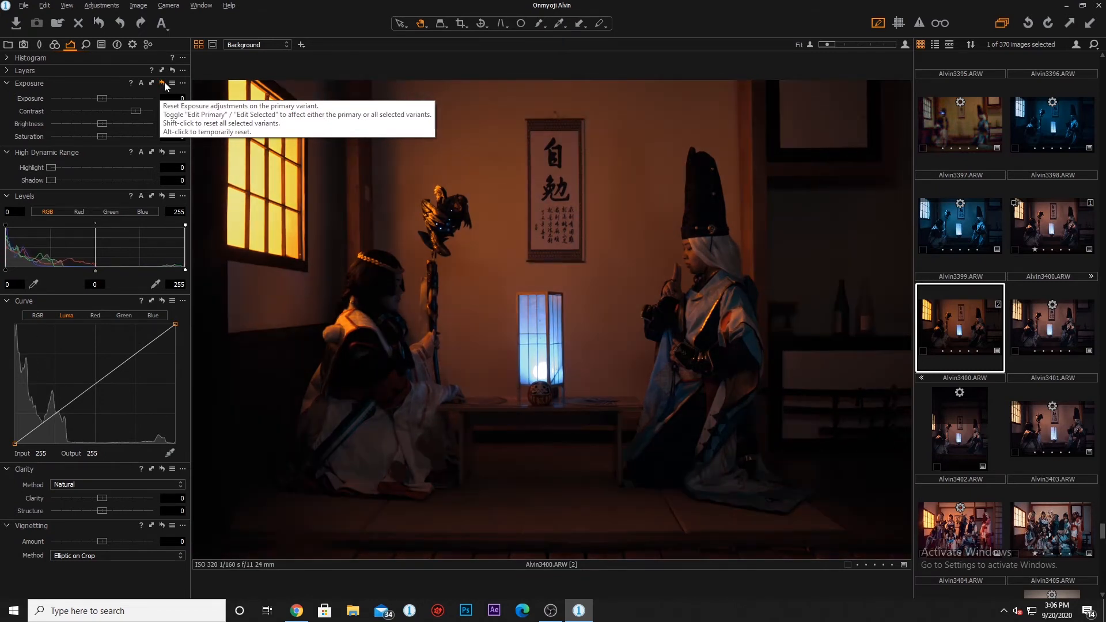
{"action": "mouse_move", "coordinate": [104, 125]}
{"action": "left_mouse_down"}
{"action": "mouse_move", "coordinate": [116, 125]}
{"action": "mouse_move", "coordinate": [95, 137]}
{"action": "left_mouse_up"}
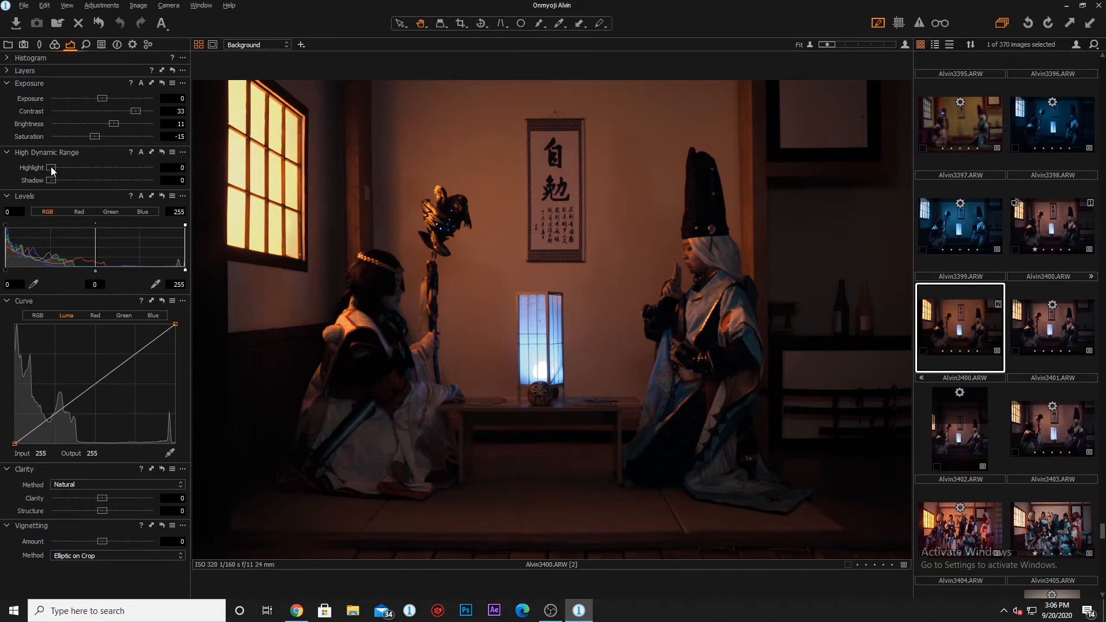
Step: Set the High Dynamic Range highlight recovery to 51 and the shadow recovery to 8
{"action": "left_click_drag", "start_coordinate": [52, 169], "coordinate": [153, 172]}
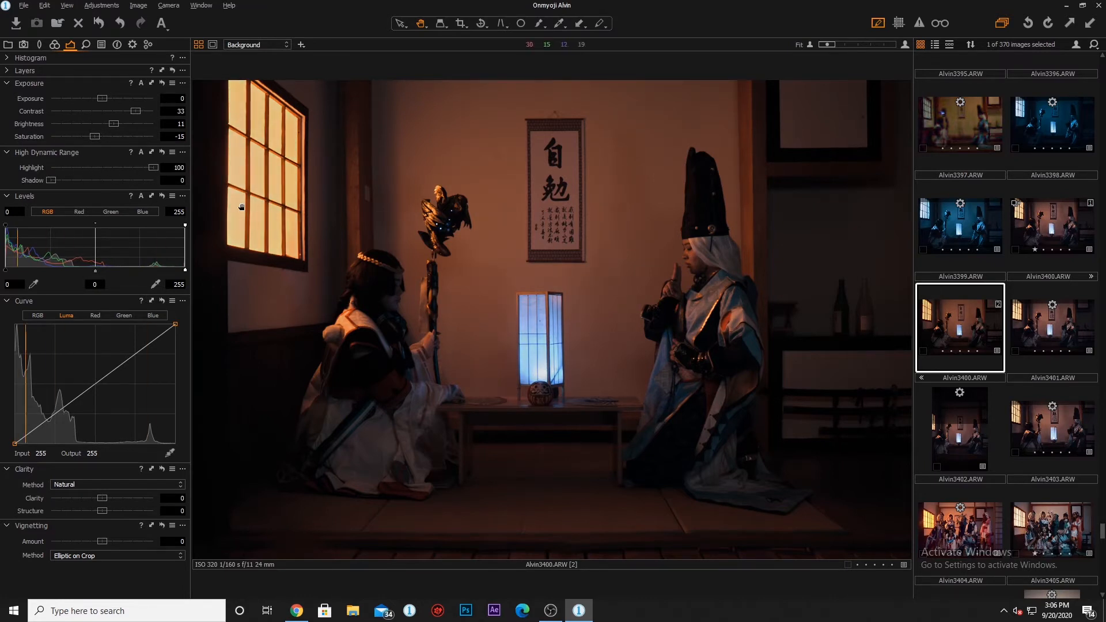
{"action": "left_click_drag", "start_coordinate": [154, 168], "coordinate": [103, 168]}
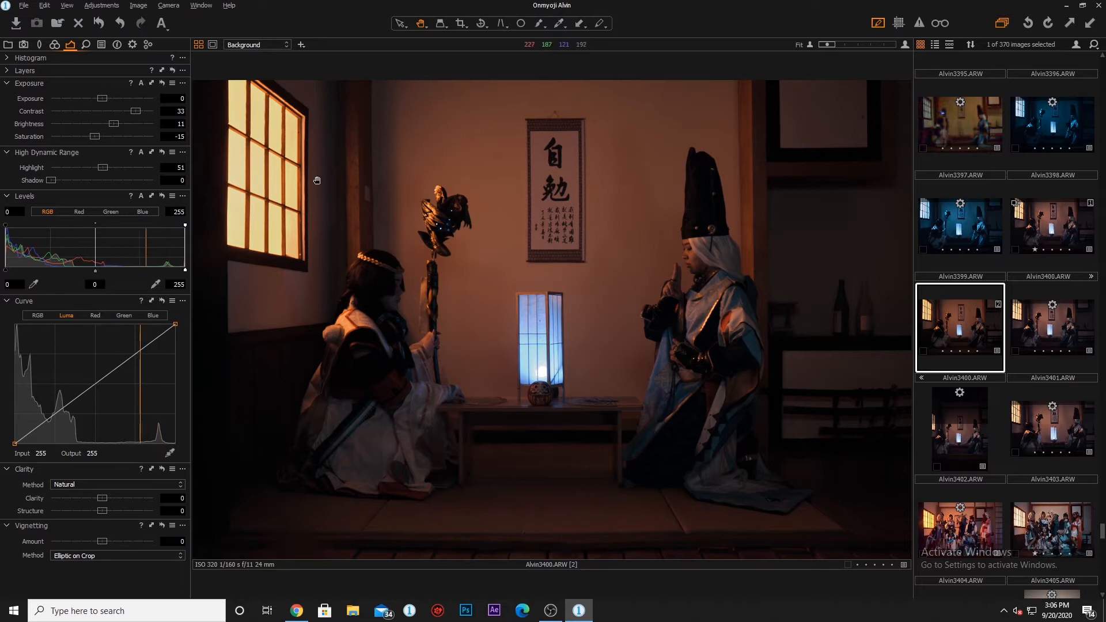
{"action": "left_click_drag", "start_coordinate": [50, 180], "coordinate": [61, 182]}
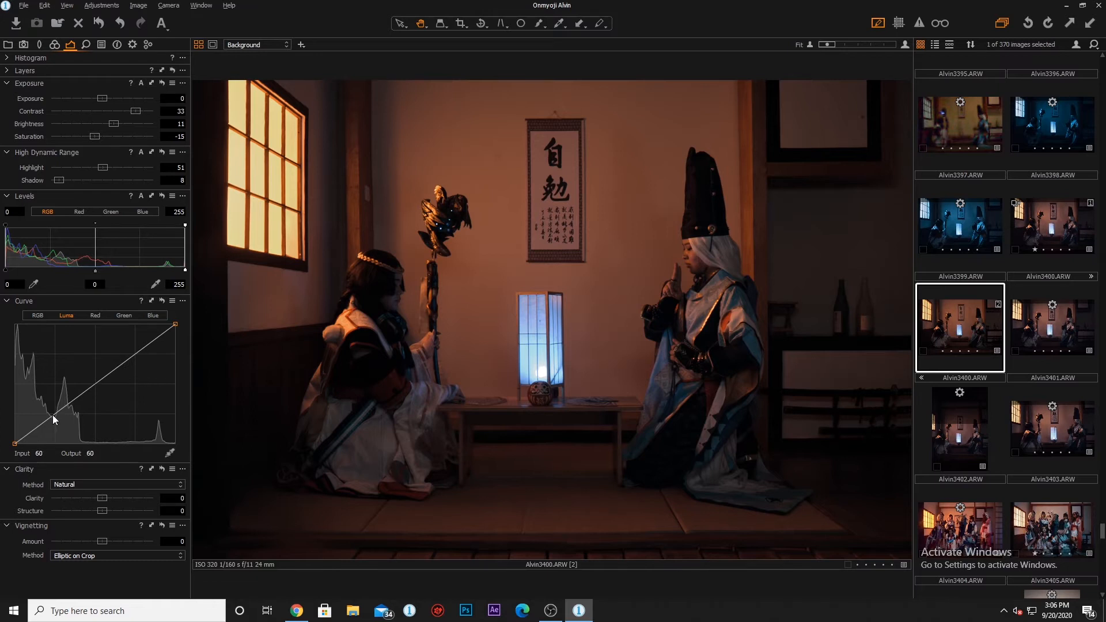
Step: Shape the Luma curve into a gentle S by lowering the shadows and raising the midtones, and preview it with the curve temporarily reset
{"action": "left_click_drag", "start_coordinate": [53, 415], "coordinate": [55, 417]}
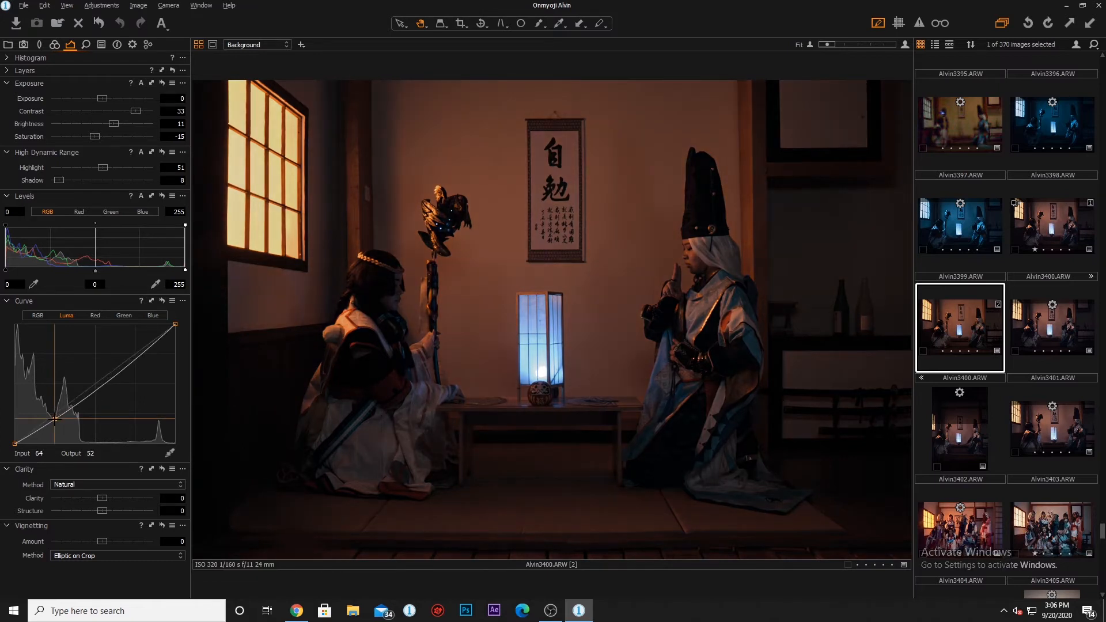
{"action": "left_click", "coordinate": [95, 389]}
{"action": "left_click_drag", "start_coordinate": [96, 390], "coordinate": [93, 383]}
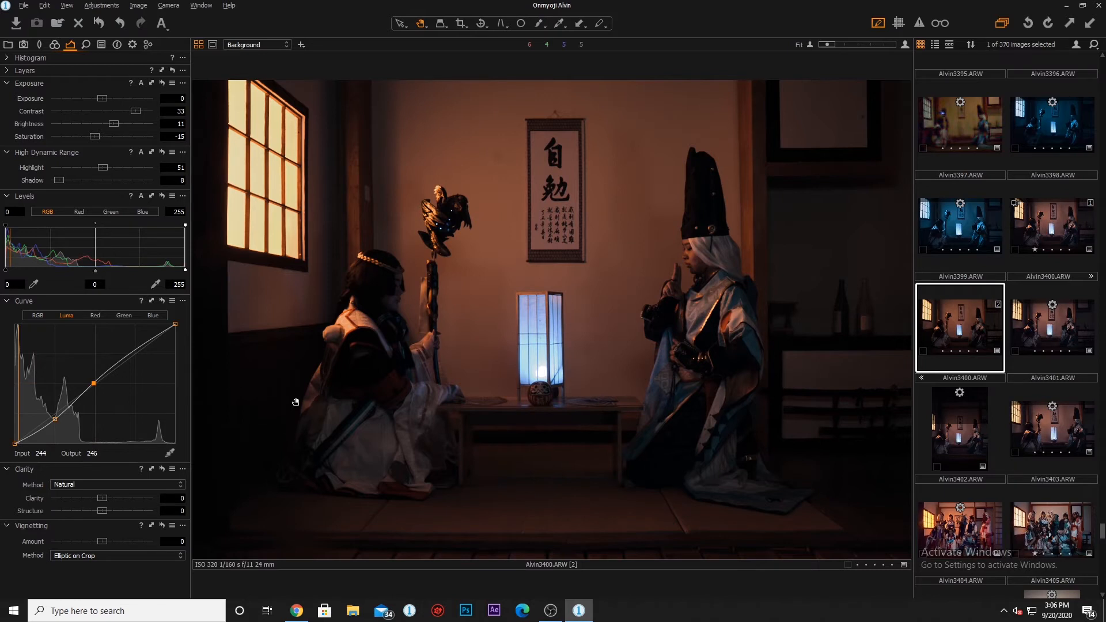
{"action": "left_click", "coordinate": [162, 301], "text": "alt"}
{"action": "left_click", "coordinate": [162, 303], "text": "alt"}
{"action": "left_click", "coordinate": [161, 302], "text": "alt"}
Step: Set clarity to 10, structure to 8 and vignetting to -0.4, previewing the photo with the vignette temporarily reset
{"action": "left_click_drag", "start_coordinate": [102, 502], "coordinate": [107, 502]}
{"action": "left_click_drag", "start_coordinate": [106, 510], "coordinate": [96, 542]}
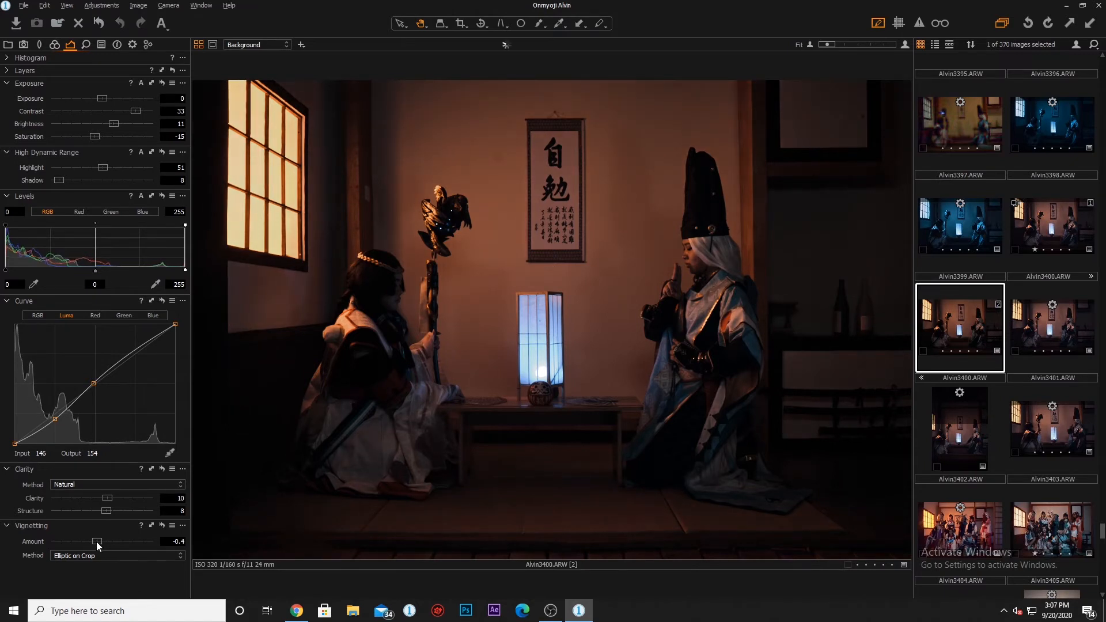
{"action": "left_click", "coordinate": [163, 525], "text": "alt"}
Step: Warm the white balance to 5858 Kelvin and tint the shadows slightly blue in the color balance
{"action": "left_click", "coordinate": [50, 47]}
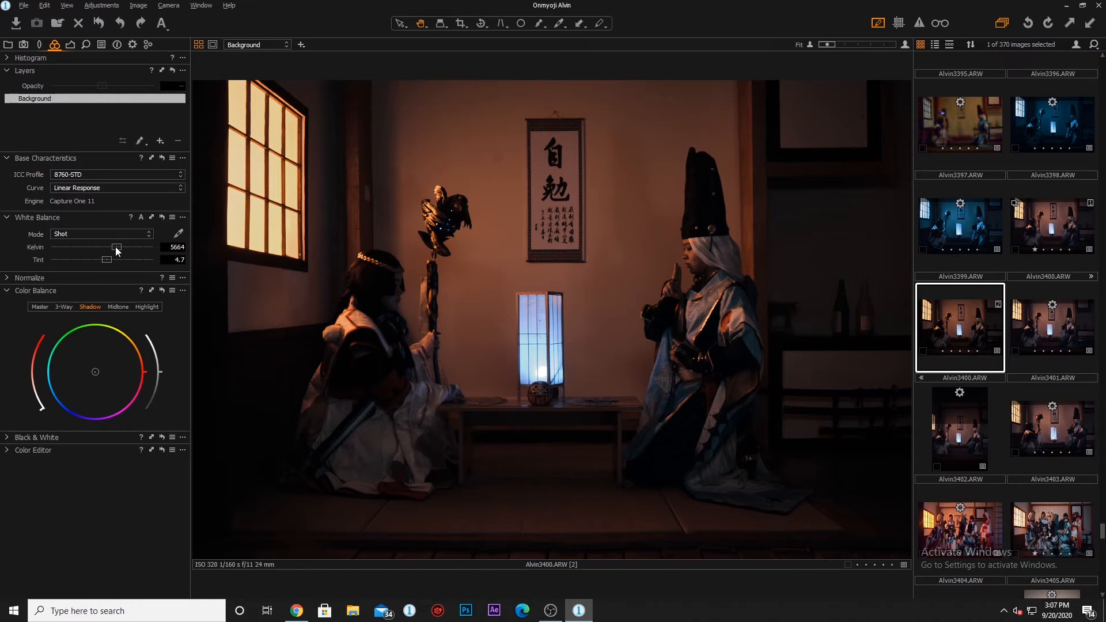
{"action": "left_click_drag", "start_coordinate": [115, 247], "coordinate": [119, 247]}
{"action": "left_click_drag", "start_coordinate": [41, 412], "coordinate": [24, 407]}
{"action": "mouse_move", "coordinate": [144, 374]}
{"action": "left_mouse_down"}
{"action": "mouse_move", "coordinate": [129, 419]}
{"action": "mouse_move", "coordinate": [105, 433]}
{"action": "mouse_move", "coordinate": [57, 432]}
{"action": "left_mouse_up"}
{"action": "mouse_move", "coordinate": [41, 430]}
{"action": "left_mouse_down"}
{"action": "mouse_move", "coordinate": [22, 426]}
{"action": "mouse_move", "coordinate": [32, 402]}
{"action": "left_mouse_up"}
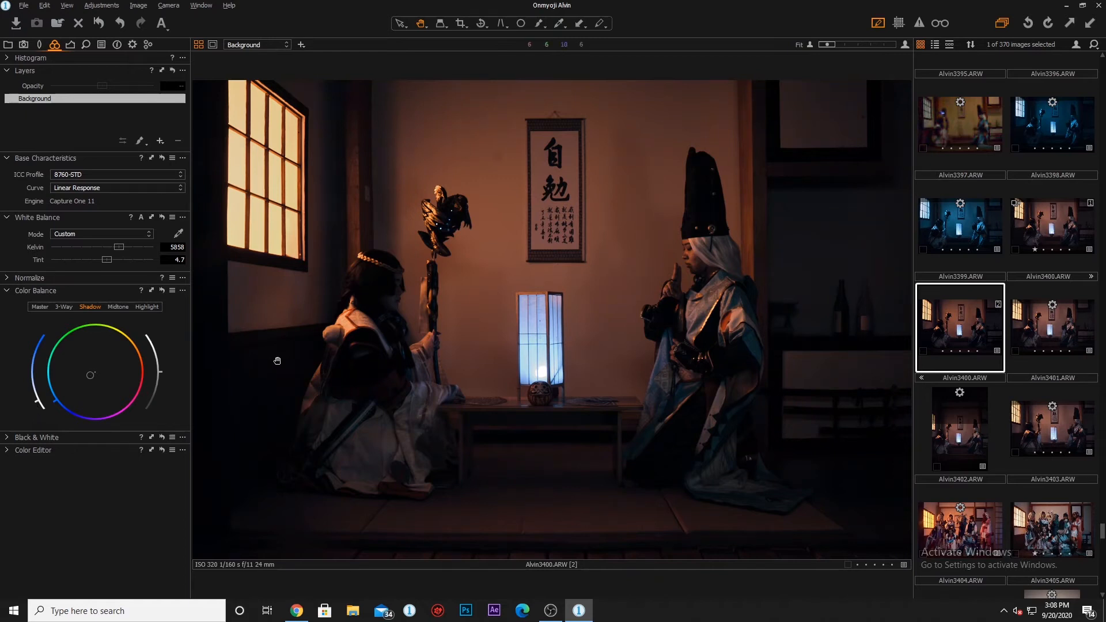
Step: Tint the midtones slightly blue and compare the photo with the color balance temporarily reset
{"action": "left_click", "coordinate": [117, 307]}
{"action": "left_click_drag", "start_coordinate": [45, 407], "coordinate": [26, 408]}
{"action": "mouse_move", "coordinate": [143, 373]}
{"action": "left_mouse_down"}
{"action": "mouse_move", "coordinate": [84, 430]}
{"action": "mouse_move", "coordinate": [97, 431]}
{"action": "mouse_move", "coordinate": [49, 427]}
{"action": "mouse_move", "coordinate": [7, 403]}
{"action": "left_mouse_up"}
{"action": "mouse_move", "coordinate": [64, 429]}
{"action": "left_mouse_down"}
{"action": "mouse_move", "coordinate": [10, 415]}
{"action": "mouse_move", "coordinate": [25, 389]}
{"action": "mouse_move", "coordinate": [34, 395]}
{"action": "left_mouse_up"}
{"action": "left_click", "coordinate": [161, 292]}
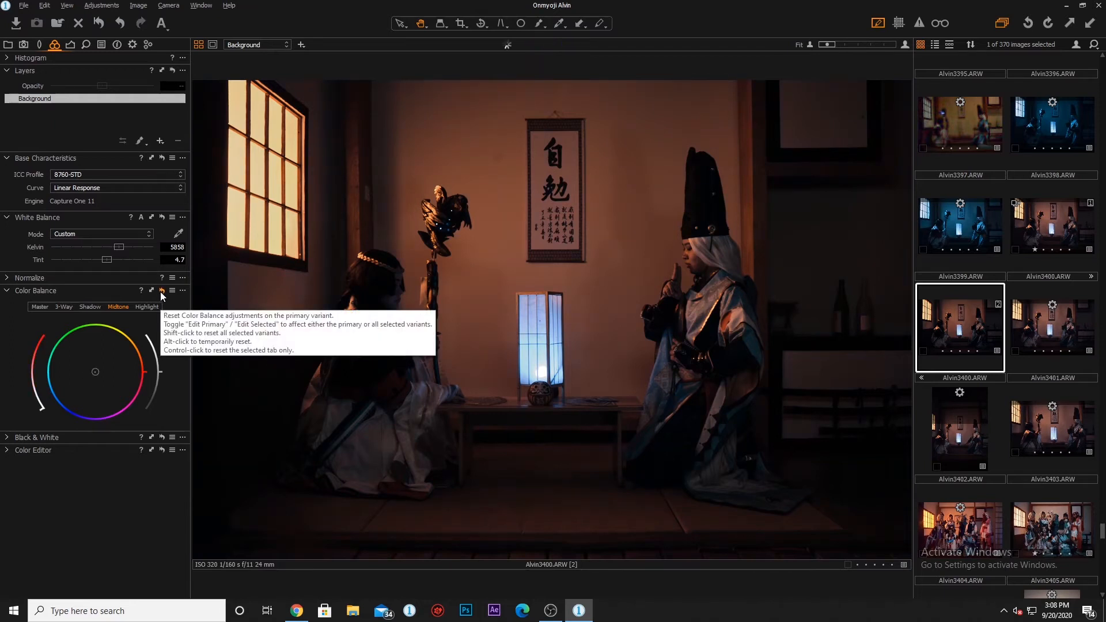
{"action": "left_click", "coordinate": [161, 291], "text": "alt"}
Step: Compare the graded photo with its original look by temporarily resetting all adjustments
{"action": "left_click", "coordinate": [97, 23], "text": "alt"}
{"action": "left_click", "coordinate": [96, 23], "text": "alt"}
{"action": "left_click", "coordinate": [96, 23], "text": "alt"}
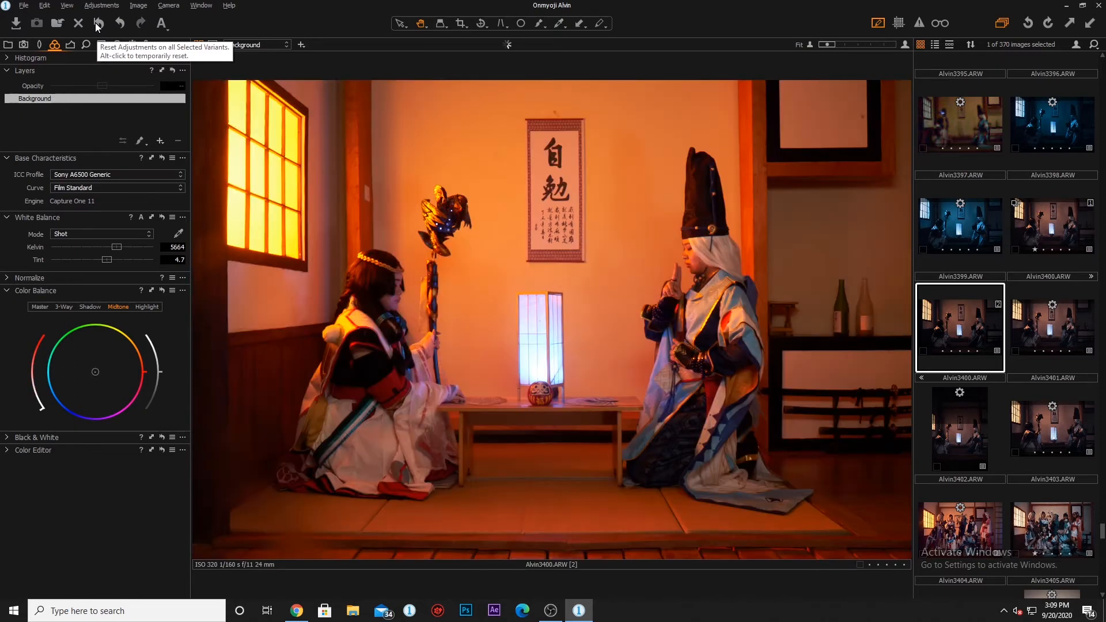
{"action": "left_click", "coordinate": [96, 23], "text": "alt"}
{"action": "left_click", "coordinate": [96, 23], "text": "alt"}
{"action": "left_click", "coordinate": [96, 23], "text": "alt"}
{"action": "left_click", "coordinate": [95, 22], "text": "alt"}
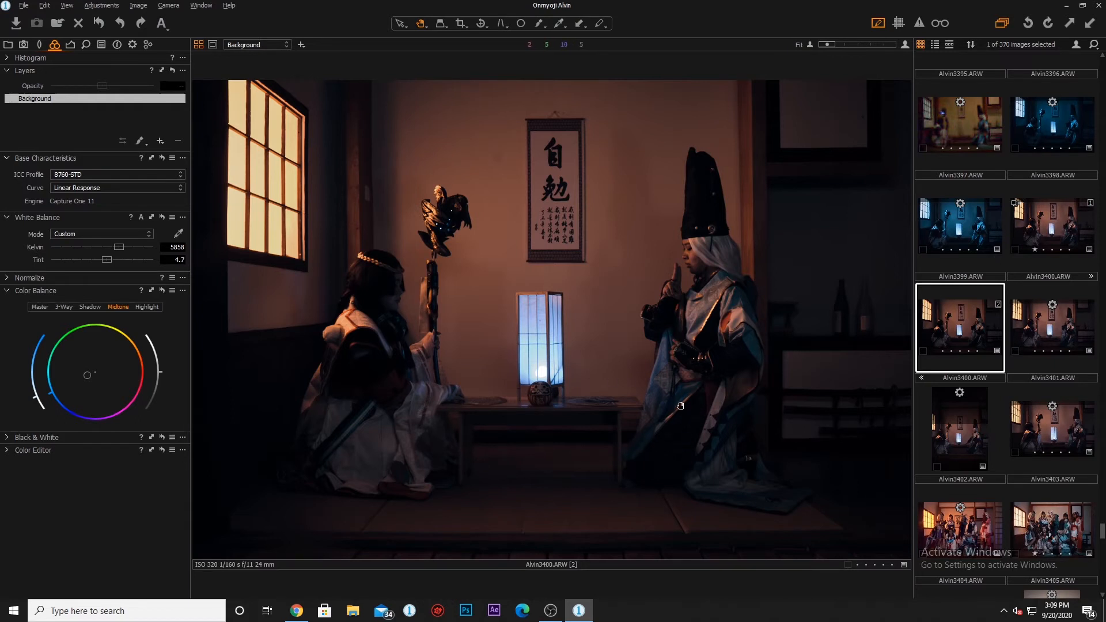
Step: Add a new adjustment layer, brush a mask over the right figure's lower robe and raise that layer's exposure
{"action": "left_click", "coordinate": [160, 141]}
{"action": "left_click", "coordinate": [539, 23]}
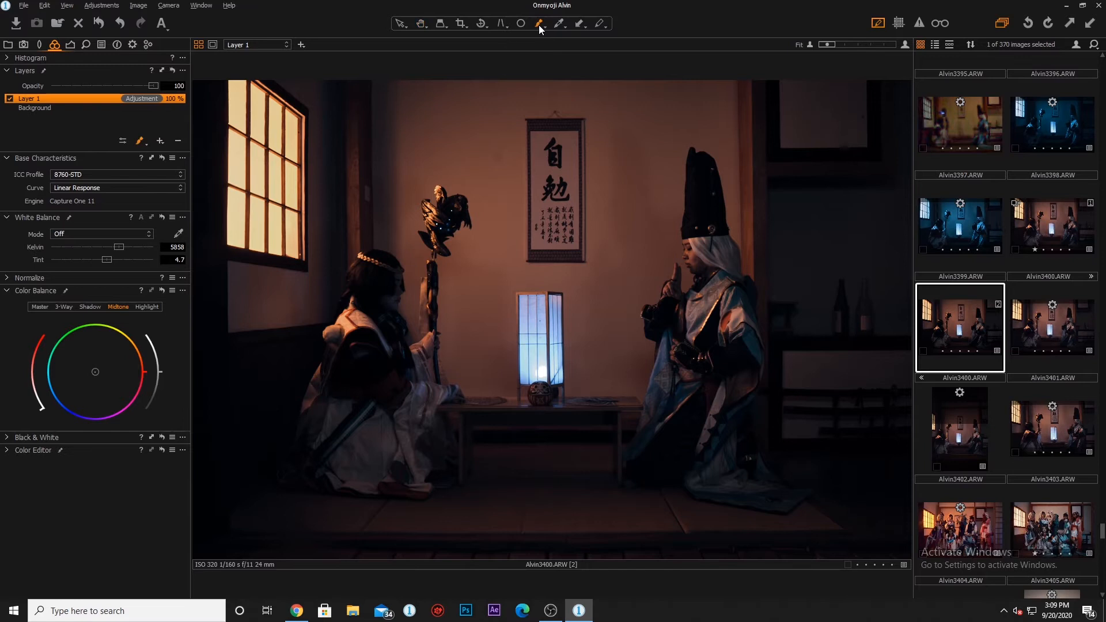
{"action": "mouse_move", "coordinate": [639, 474]}
{"action": "left_mouse_down"}
{"action": "mouse_move", "coordinate": [691, 406]}
{"action": "mouse_move", "coordinate": [672, 481]}
{"action": "mouse_move", "coordinate": [642, 473]}
{"action": "mouse_move", "coordinate": [691, 415]}
{"action": "left_mouse_up"}
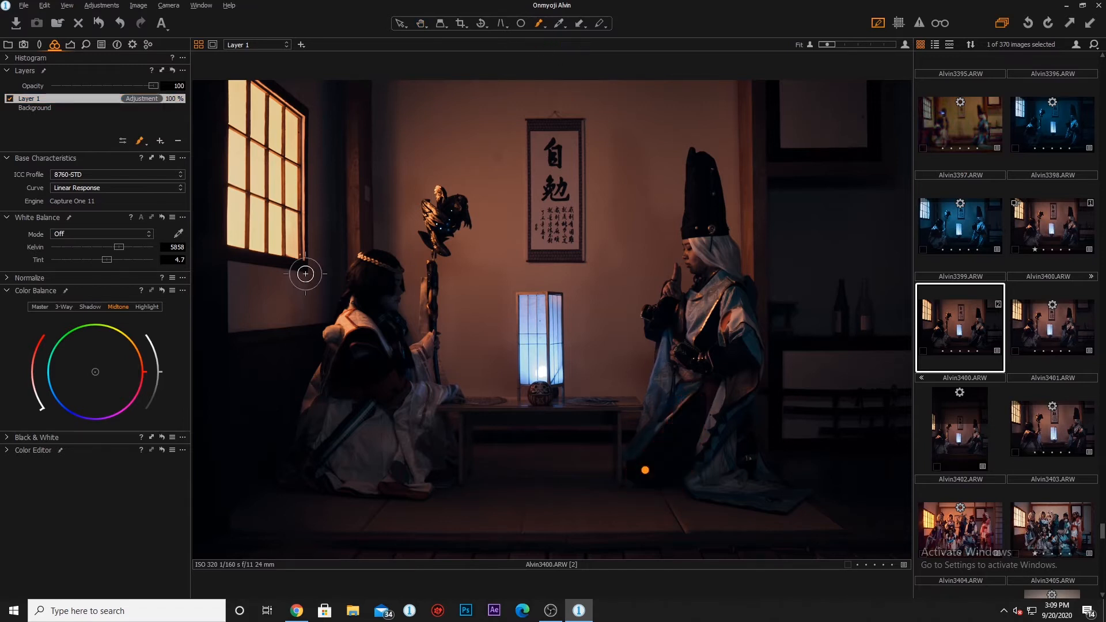
{"action": "left_click", "coordinate": [68, 44]}
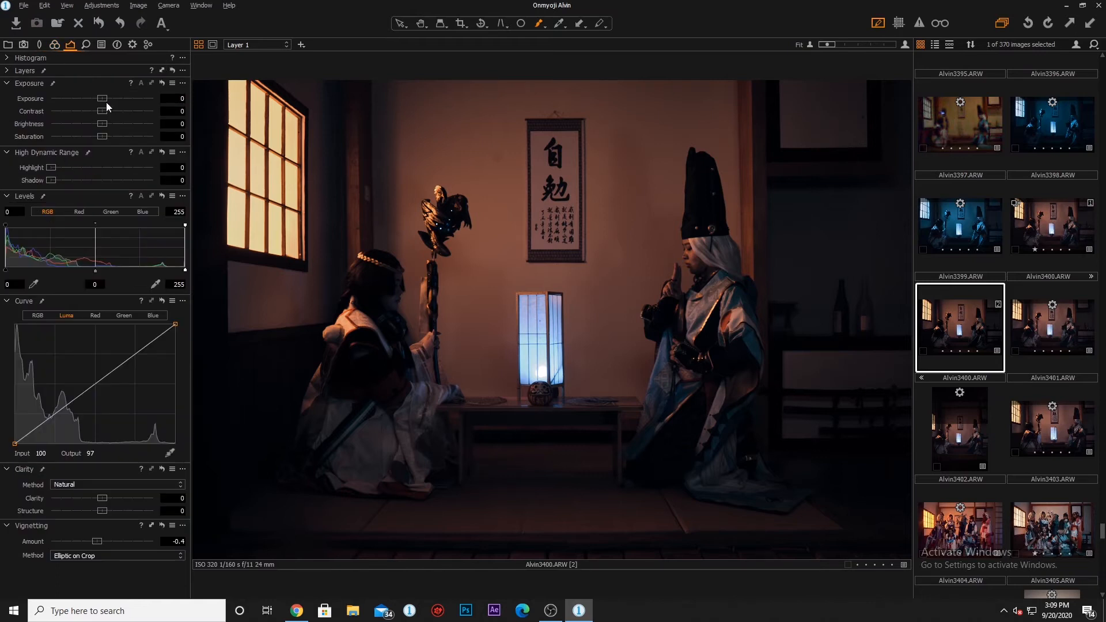
{"action": "left_click_drag", "start_coordinate": [102, 99], "coordinate": [116, 104]}
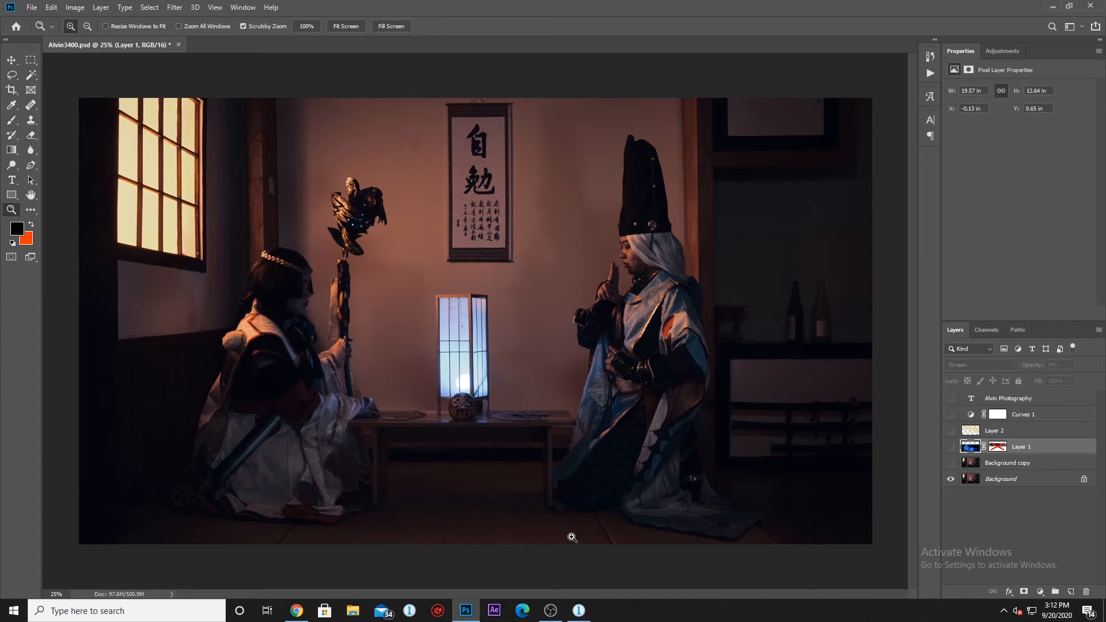
Step: In Photoshop, duplicate the Background layer and remove the round spot beside the scroll with a size 90 Healing Brush
{"action": "left_click", "coordinate": [998, 482]}
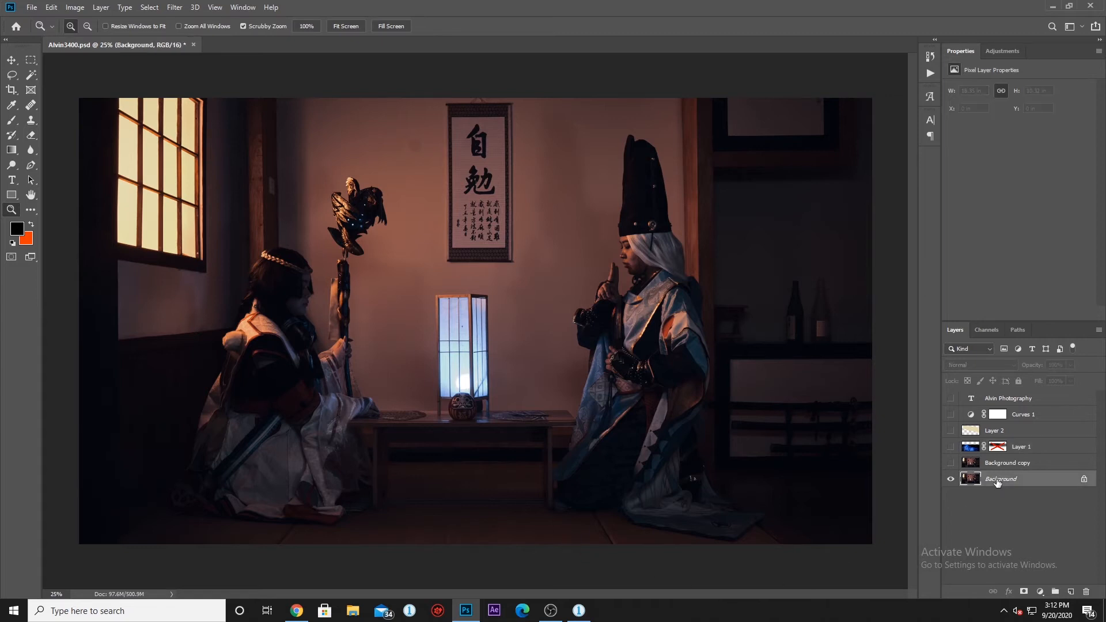
{"action": "key", "text": "ctrl+j"}
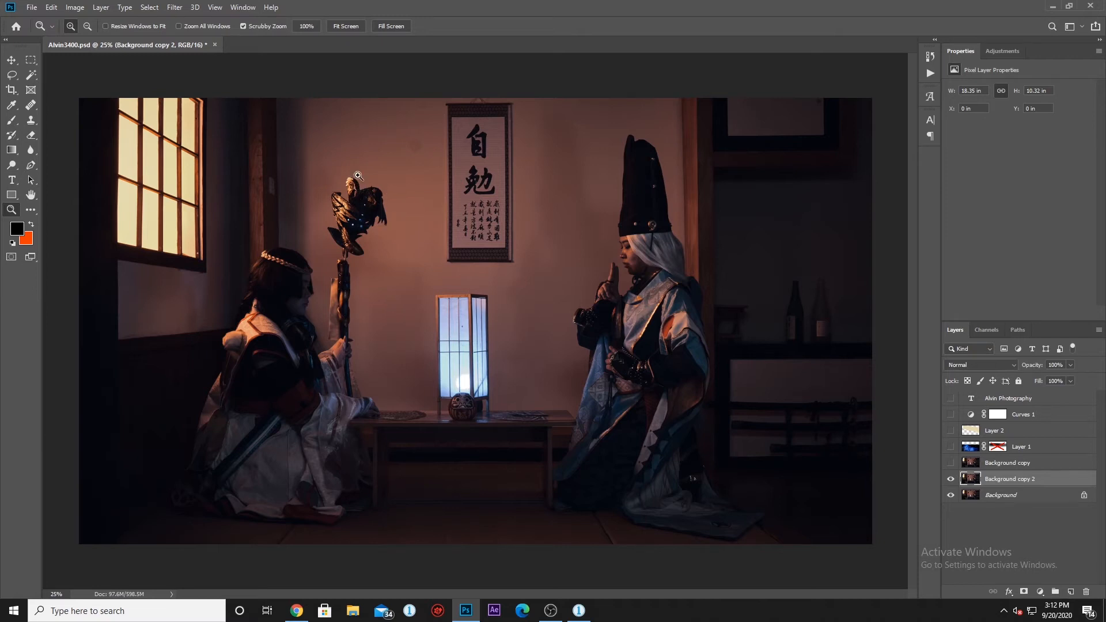
{"action": "left_click_drag", "start_coordinate": [374, 126], "coordinate": [437, 259]}
{"action": "left_click", "coordinate": [31, 105]}
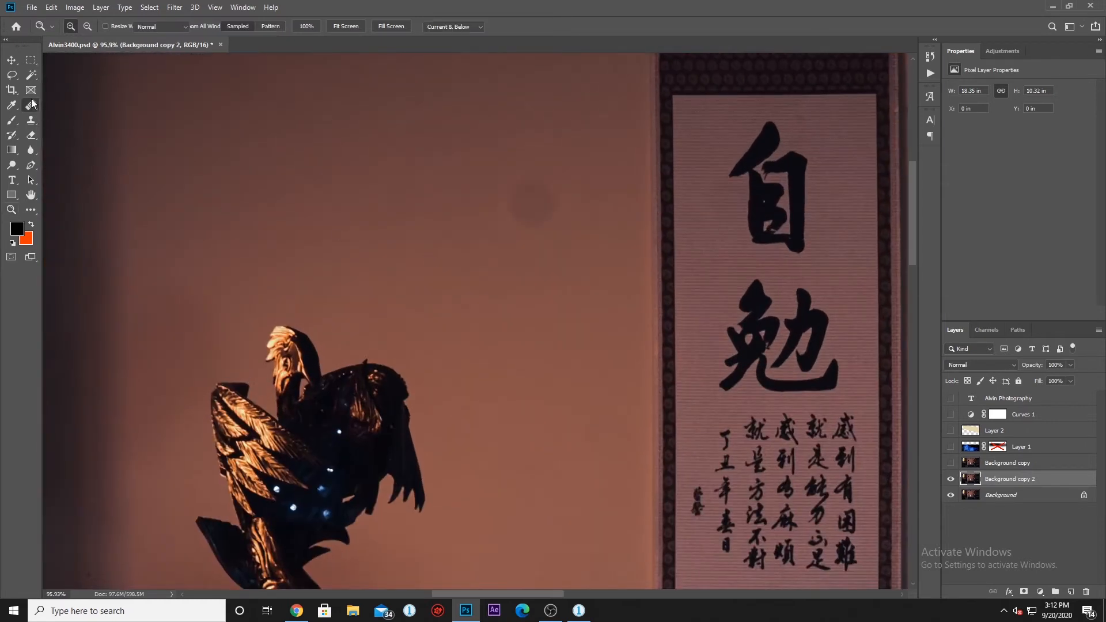
{"action": "key", "text": "bracketright"}
{"action": "key", "text": "bracketright"}
{"action": "key", "text": "bracketright"}
{"action": "key", "text": "bracketright"}
{"action": "key", "text": "bracketright"}
{"action": "key", "text": "bracketright"}
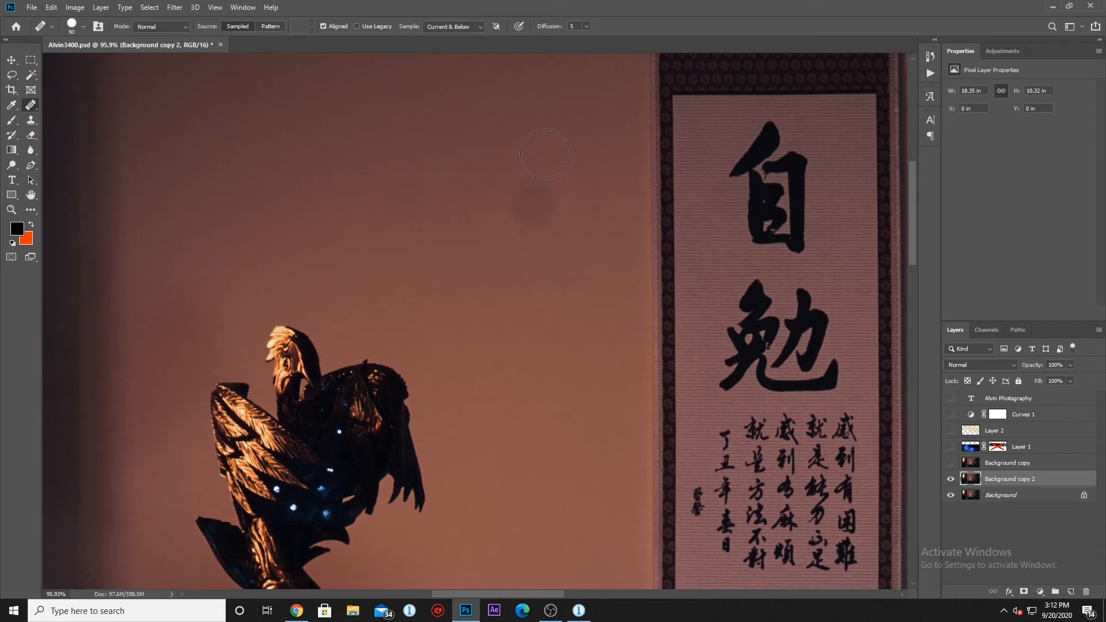
{"action": "left_click", "coordinate": [516, 148], "text": "alt"}
{"action": "left_click_drag", "start_coordinate": [520, 176], "coordinate": [539, 218]}
{"action": "key", "text": "alt"}
Step: Heal the lower end of the light switch on the dark wooden post with a size 60 brush, sampling the wood below it
{"action": "left_click_drag", "start_coordinate": [527, 596], "coordinate": [464, 596]}
{"action": "key", "text": "bracketleft"}
{"action": "key", "text": "bracketleft"}
{"action": "key", "text": "bracketleft"}
{"action": "key", "text": "bracketleft"}
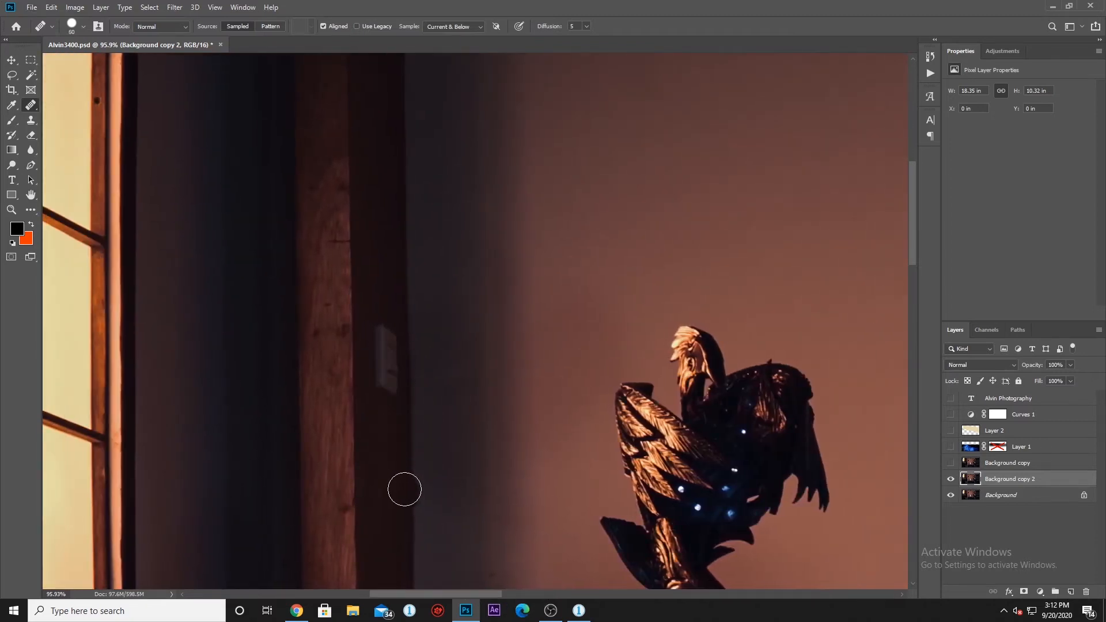
{"action": "left_click", "coordinate": [387, 424], "text": "alt"}
{"action": "left_click_drag", "start_coordinate": [387, 395], "coordinate": [385, 406]}
Step: Remove the rest of the light switch with the Healing Brush, sampling clean wood above and below it
{"action": "left_click", "coordinate": [31, 106]}
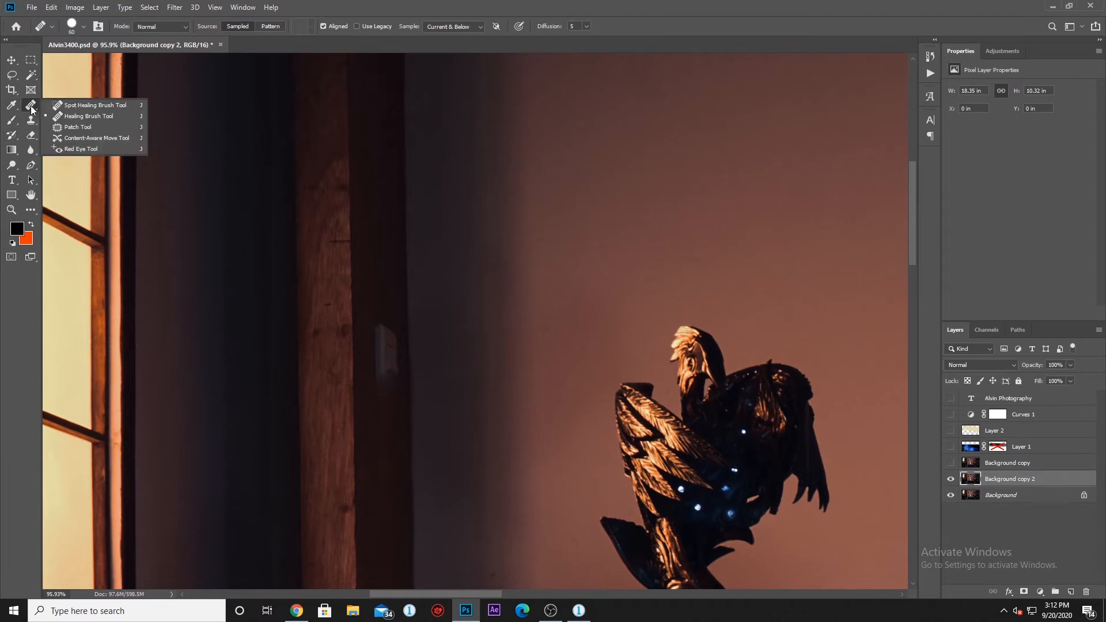
{"action": "left_click", "coordinate": [84, 117]}
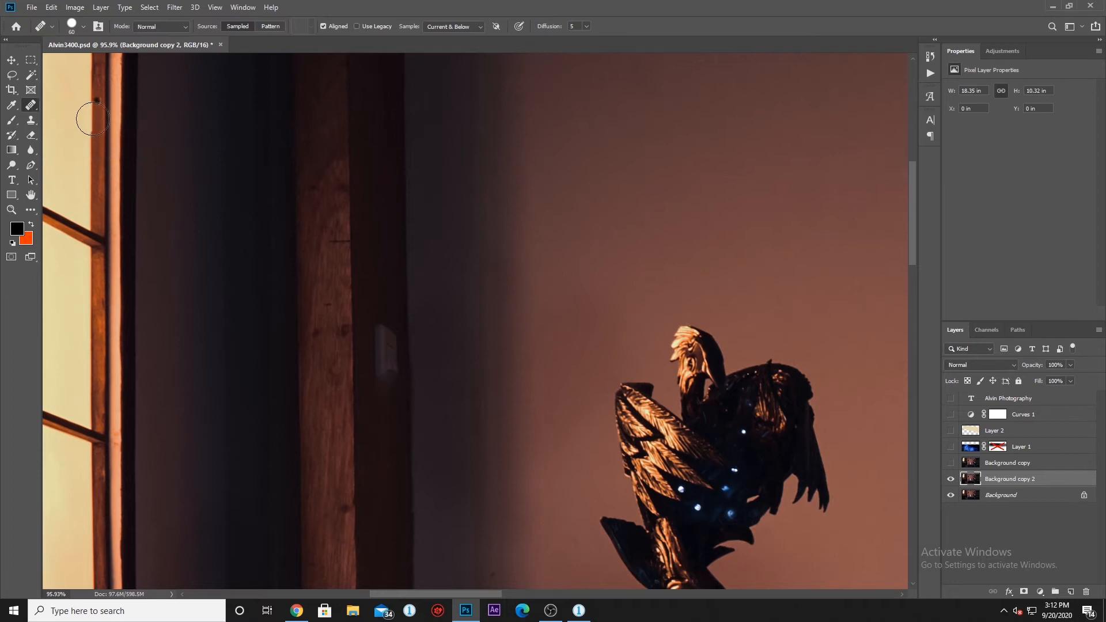
{"action": "left_click", "coordinate": [386, 407], "text": "alt"}
{"action": "left_click_drag", "start_coordinate": [383, 375], "coordinate": [382, 376]}
{"action": "left_click", "coordinate": [376, 303], "text": "alt"}
{"action": "mouse_move", "coordinate": [382, 336]}
{"action": "left_mouse_down"}
{"action": "mouse_move", "coordinate": [373, 400]}
{"action": "mouse_move", "coordinate": [381, 375]}
{"action": "left_mouse_up"}
{"action": "left_click", "coordinate": [382, 300], "text": "alt"}
{"action": "left_click", "coordinate": [380, 322], "text": "alt"}
{"action": "left_click", "coordinate": [380, 424], "text": "alt"}
{"action": "left_click", "coordinate": [389, 380]}
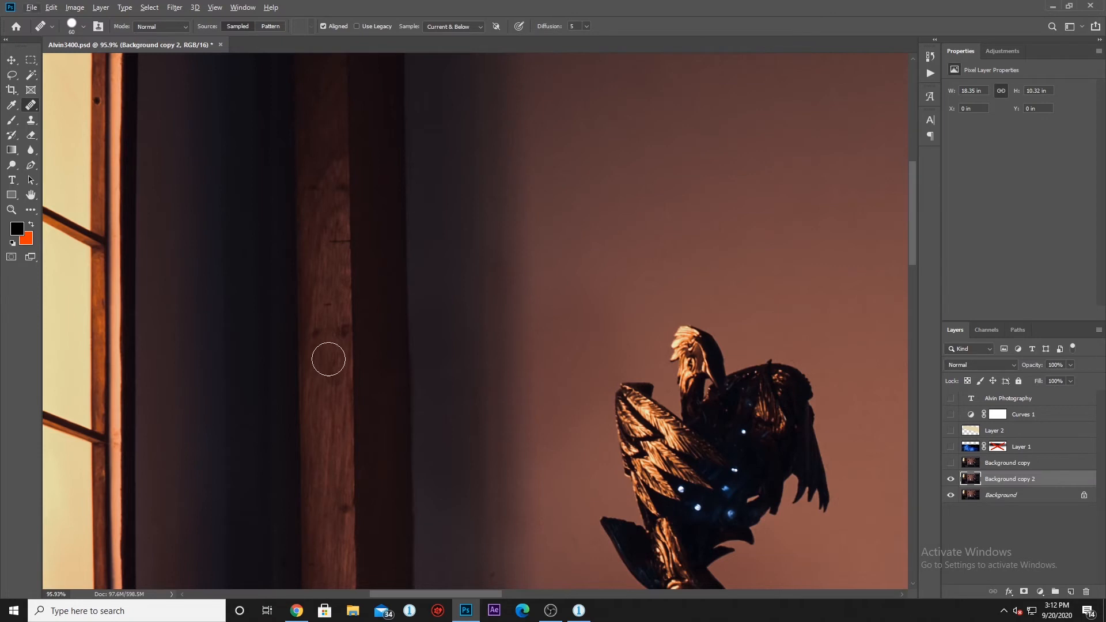
Step: View the whole photo to check the healed wall and wooden post
{"action": "left_click", "coordinate": [11, 211]}
{"action": "left_click_drag", "start_coordinate": [375, 279], "coordinate": [291, 275]}
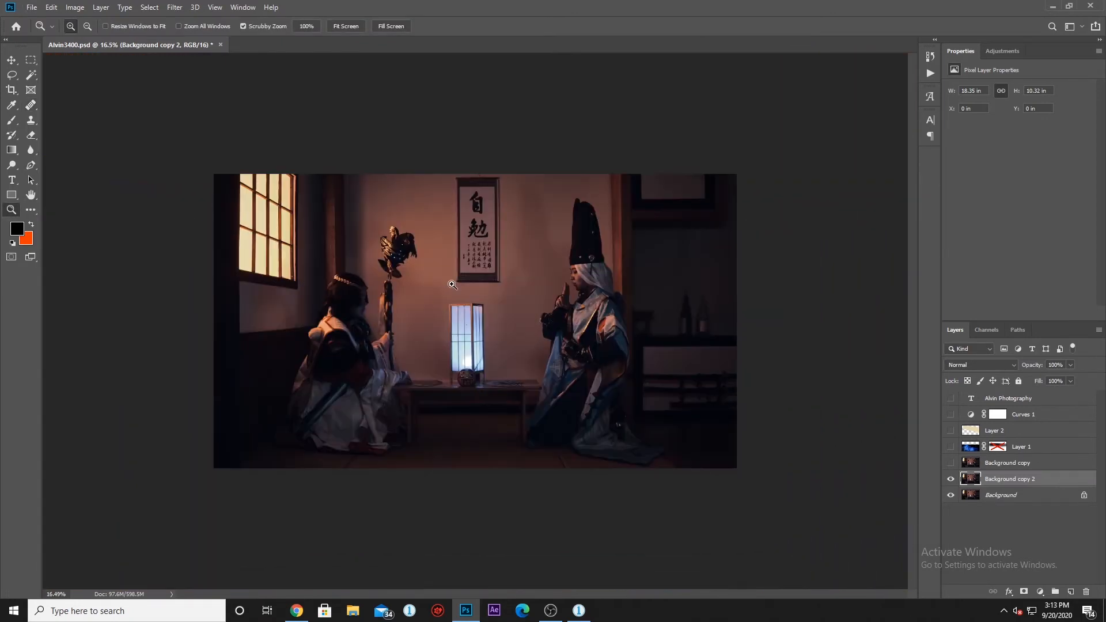
{"action": "left_click_drag", "start_coordinate": [453, 285], "coordinate": [467, 297]}
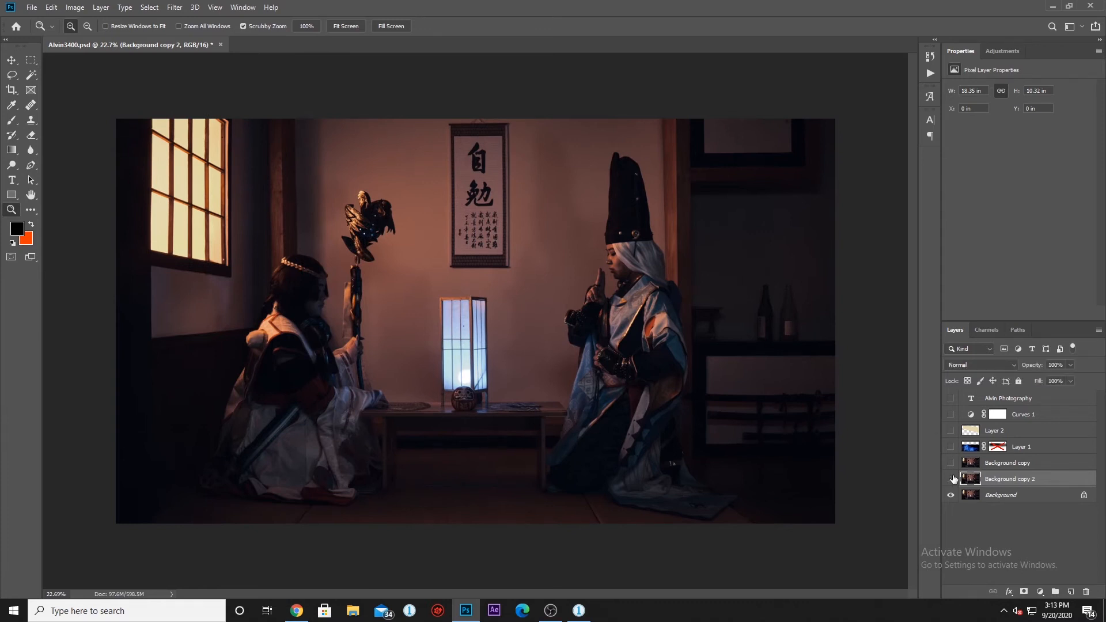
Step: Show Layer 1 with the blue smoke and set its blend mode to Screen
{"action": "left_click_drag", "start_coordinate": [539, 129], "coordinate": [539, 214]}
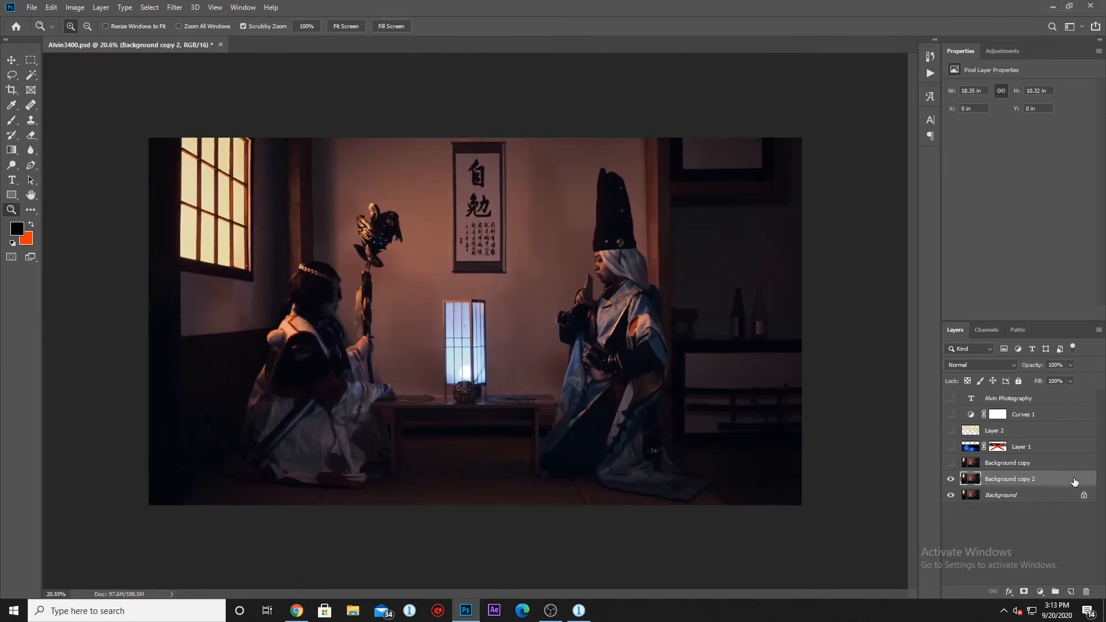
{"action": "left_click", "coordinate": [950, 447]}
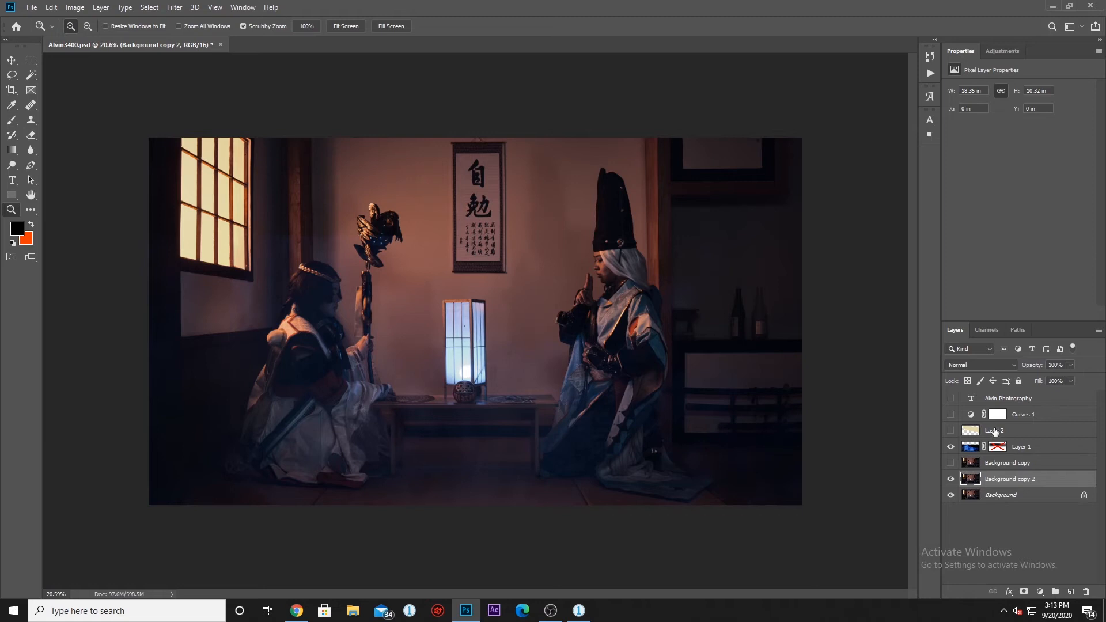
{"action": "left_click", "coordinate": [1033, 447]}
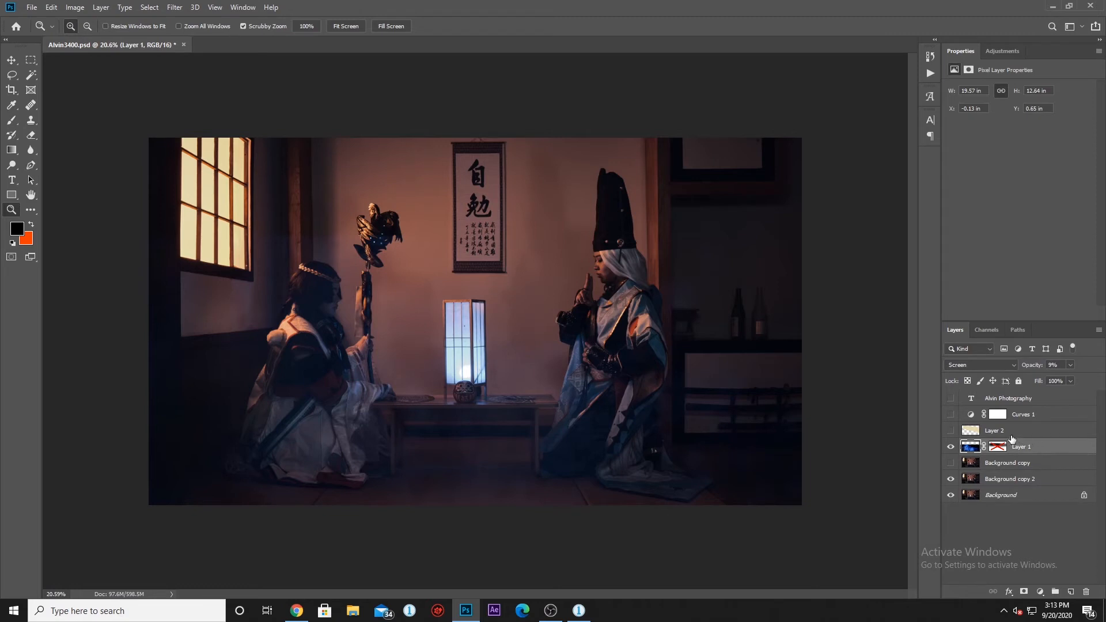
{"action": "left_click", "coordinate": [984, 364]}
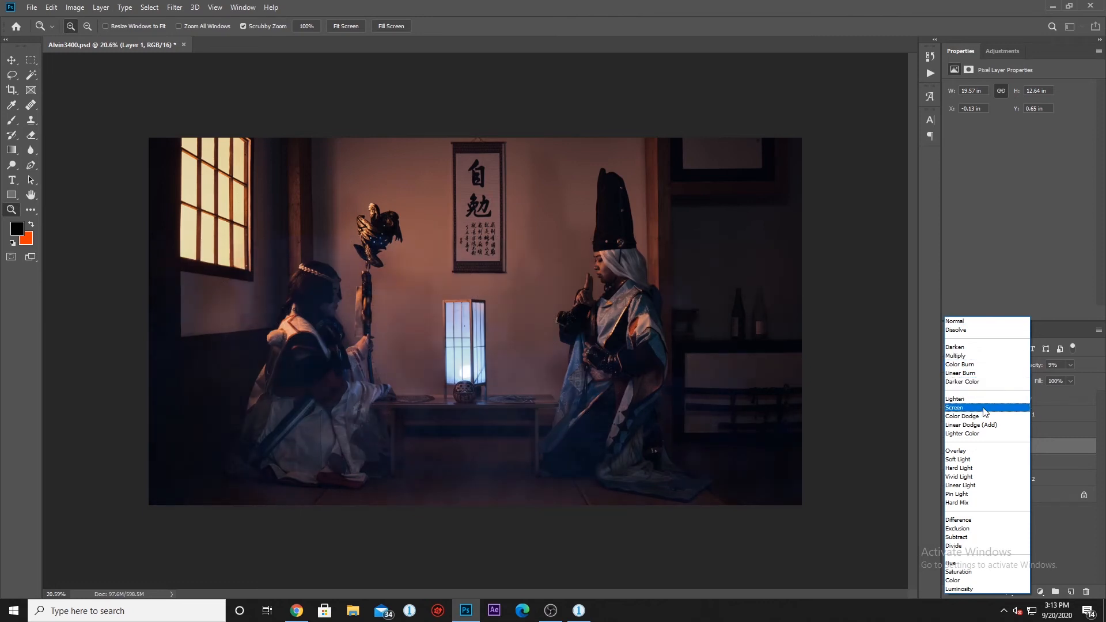
{"action": "left_click", "coordinate": [985, 408]}
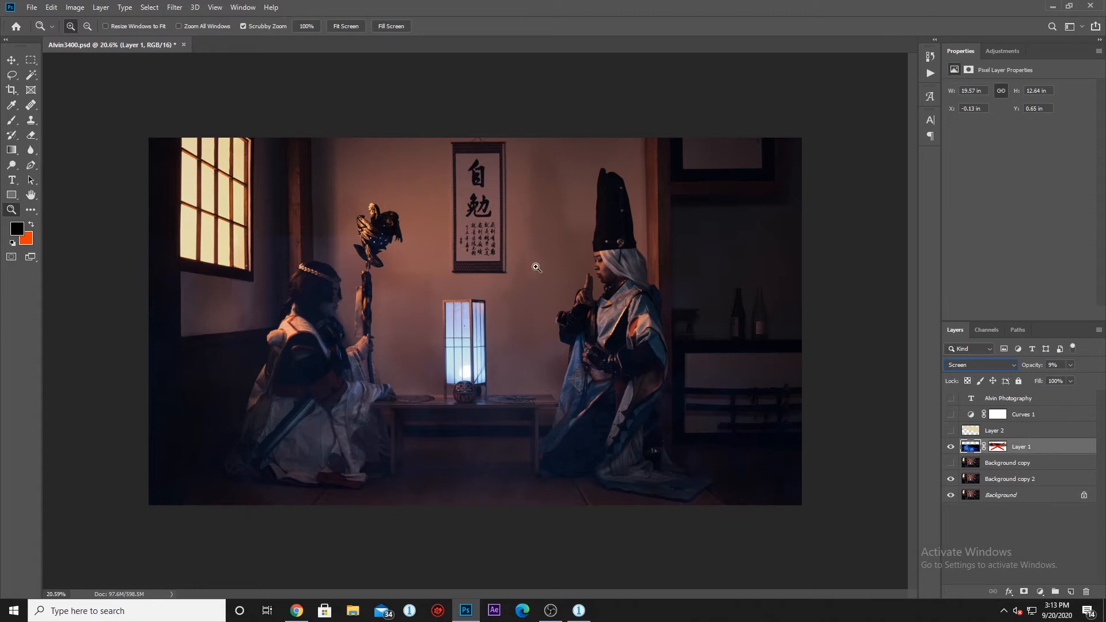
Step: Add a new empty layer above Layer 1, try a brush stroke across the window on it and undo the stroke
{"action": "left_click", "coordinate": [12, 119]}
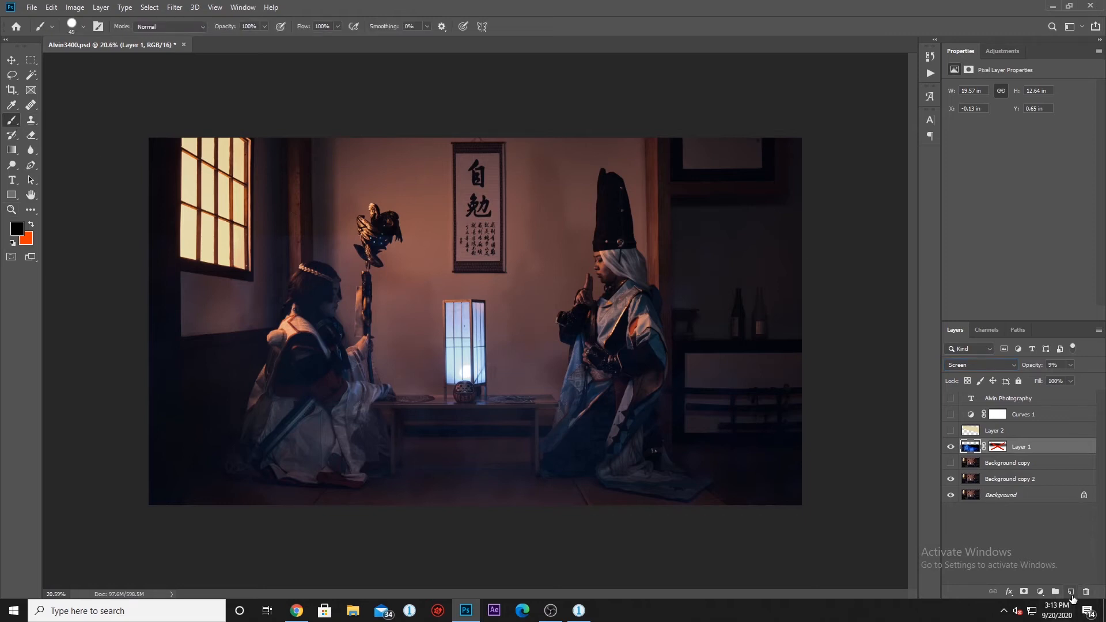
{"action": "key", "text": "ctrl+shift+alt+n"}
{"action": "mouse_move", "coordinate": [238, 193]}
{"action": "left_mouse_down"}
{"action": "mouse_move", "coordinate": [499, 204]}
{"action": "mouse_move", "coordinate": [564, 276]}
{"action": "mouse_move", "coordinate": [317, 288]}
{"action": "mouse_move", "coordinate": [150, 263]}
{"action": "left_mouse_up"}
{"action": "key", "text": "ctrl+z"}
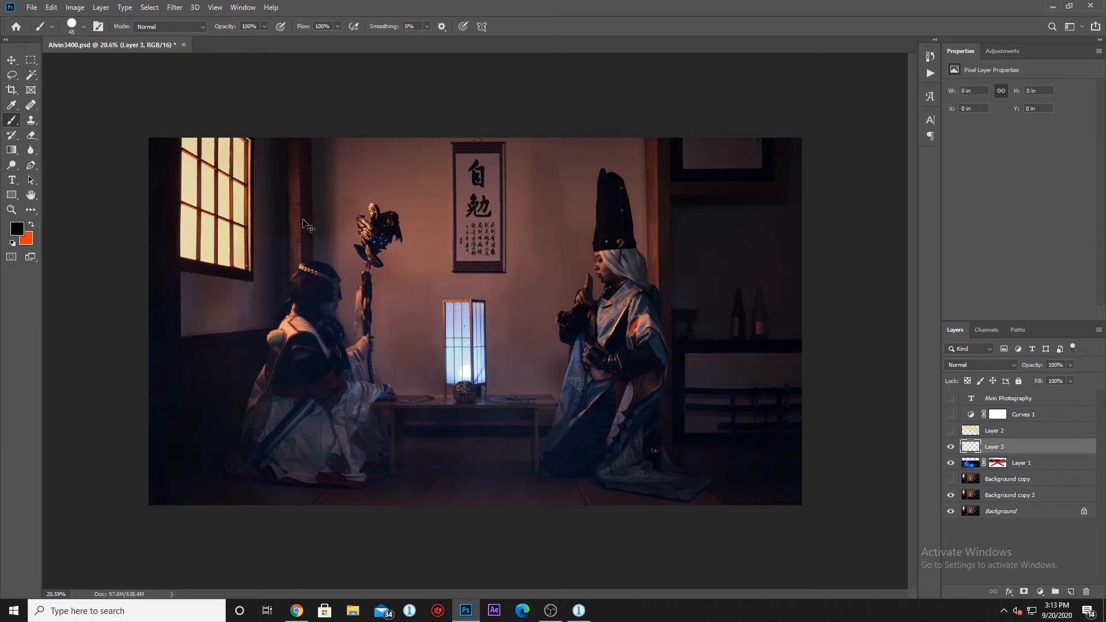
Step: Delete Layer 1's existing layer mask and add a new blank white mask
{"action": "left_click", "coordinate": [998, 464]}
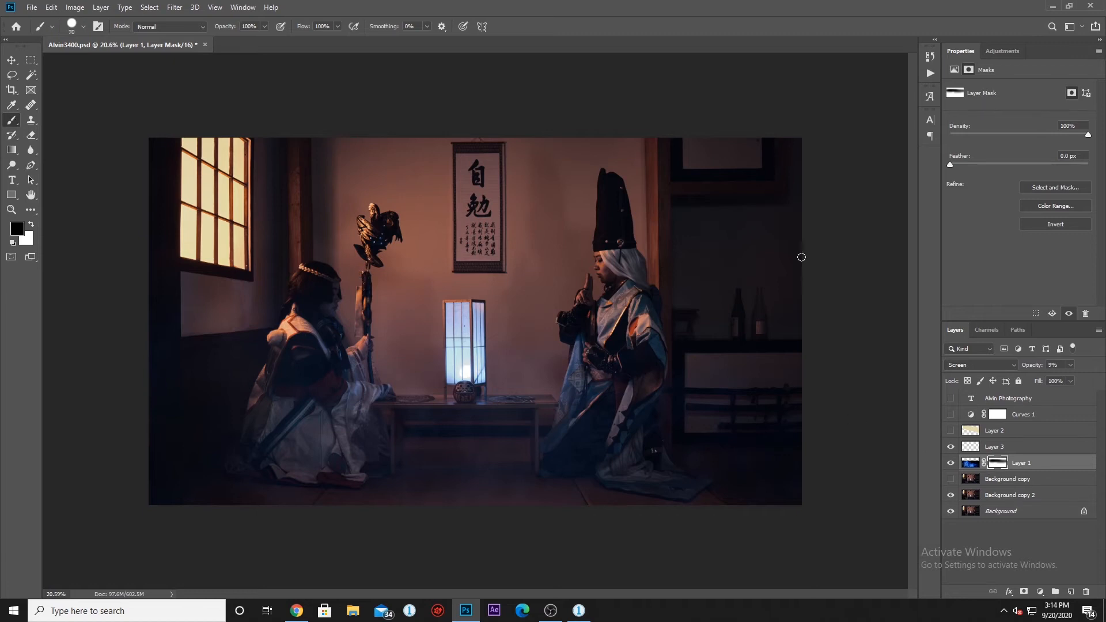
{"action": "right_click", "coordinate": [1000, 464]}
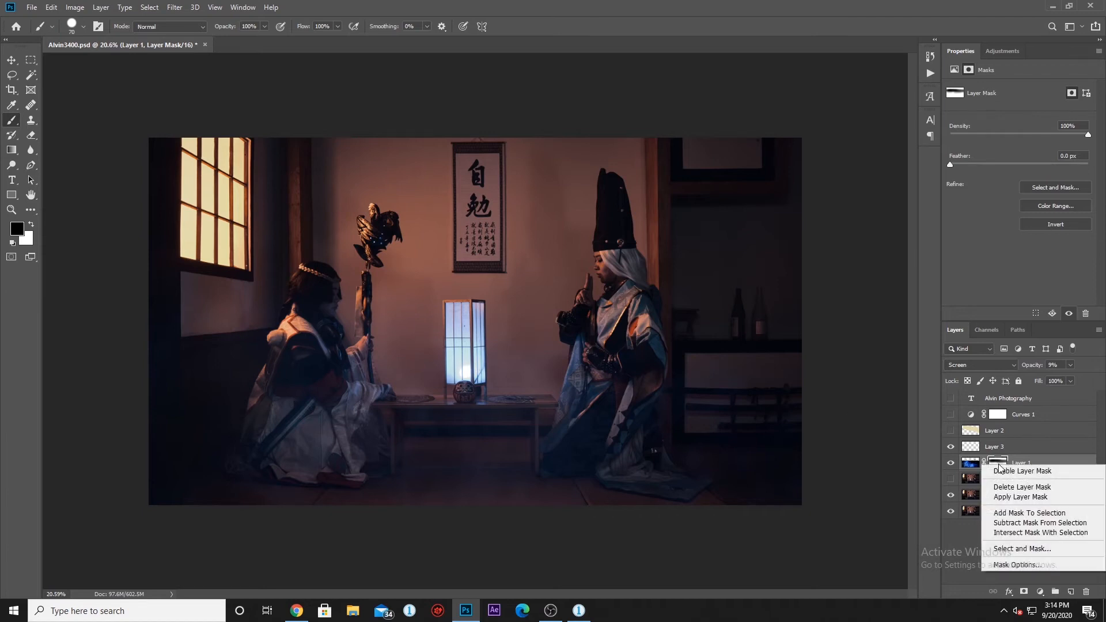
{"action": "left_click", "coordinate": [1016, 491]}
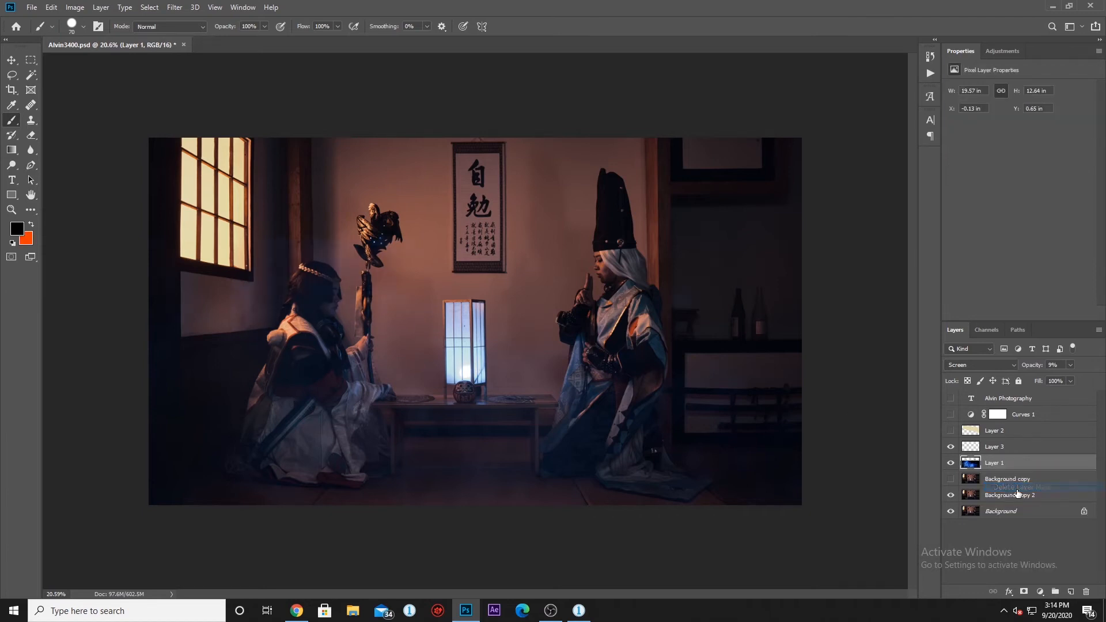
{"action": "left_click", "coordinate": [1024, 593]}
Step: Enlarge the brush to 1300 px at 62% opacity and 30% flow, and try masking the smoke around the window in black
{"action": "key", "text": "bracketright"}
{"action": "key", "text": "bracketright"}
{"action": "key", "text": "bracketright"}
{"action": "key", "text": "bracketright"}
{"action": "key", "text": "bracketright"}
{"action": "key", "text": "bracketright"}
{"action": "key", "text": "bracketright"}
{"action": "key", "text": "bracketright"}
{"action": "key", "text": "bracketright"}
{"action": "key", "text": "bracketright"}
{"action": "key", "text": "bracketright"}
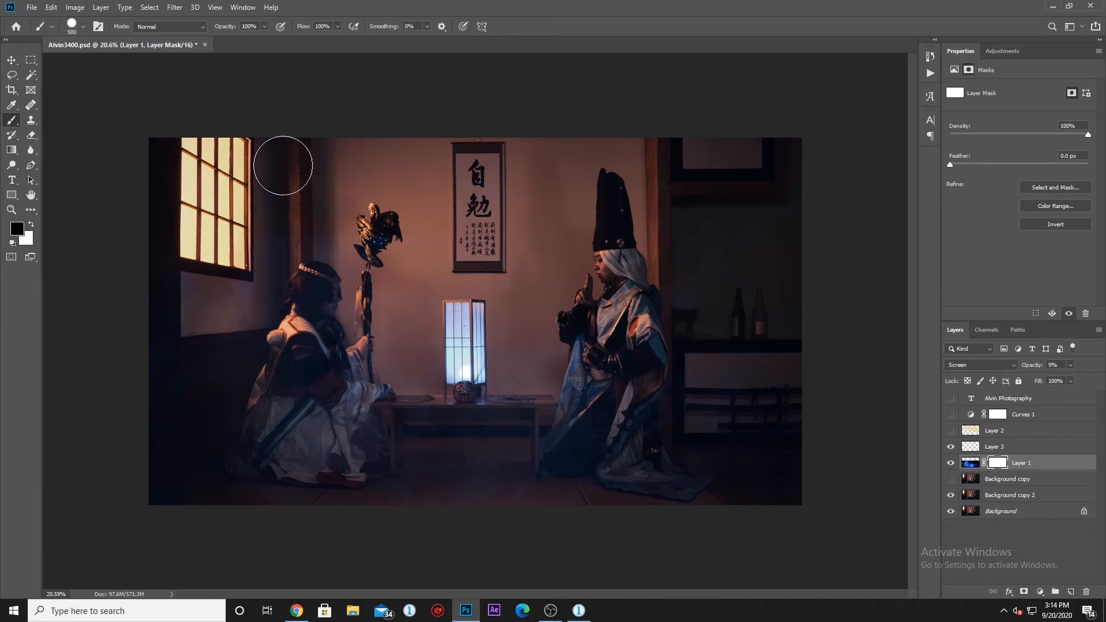
{"action": "left_click_drag", "start_coordinate": [223, 28], "coordinate": [202, 28]}
{"action": "left_click_drag", "start_coordinate": [300, 27], "coordinate": [259, 34]}
{"action": "key", "text": "bracketright"}
{"action": "key", "text": "bracketright"}
{"action": "key", "text": "bracketright"}
{"action": "key", "text": "bracketright"}
{"action": "key", "text": "bracketright"}
{"action": "key", "text": "bracketright"}
{"action": "key", "text": "bracketright"}
{"action": "key", "text": "bracketright"}
{"action": "mouse_move", "coordinate": [254, 216]}
{"action": "left_mouse_down"}
{"action": "mouse_move", "coordinate": [309, 209]}
{"action": "mouse_move", "coordinate": [235, 210]}
{"action": "mouse_move", "coordinate": [321, 210]}
{"action": "mouse_move", "coordinate": [222, 200]}
{"action": "left_mouse_up"}
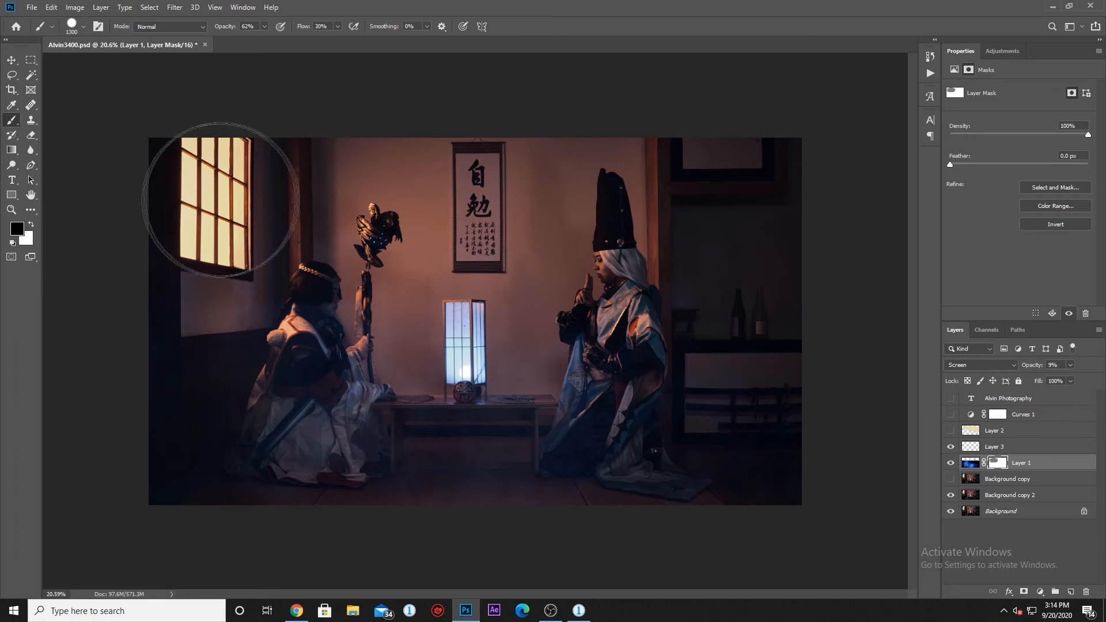
Step: Switch to the Soft Round brush at 16% opacity and 13% flow and softly mask the upper part of Layer 1
{"action": "left_click", "coordinate": [84, 27]}
{"action": "left_click", "coordinate": [93, 155]}
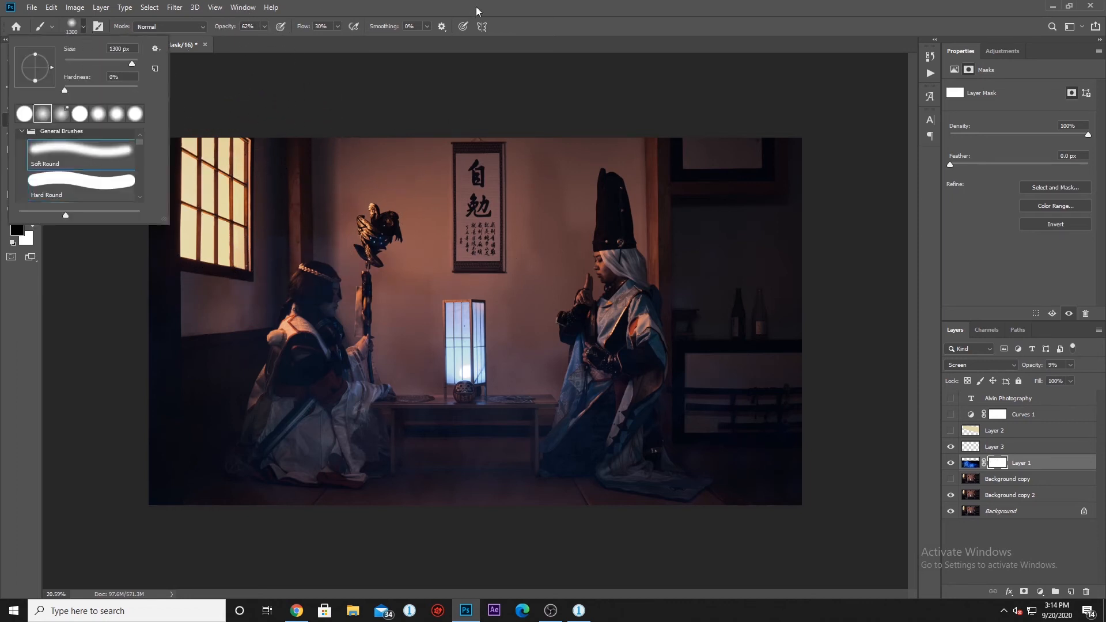
{"action": "left_click", "coordinate": [477, 10]}
{"action": "left_click_drag", "start_coordinate": [226, 30], "coordinate": [199, 30]}
{"action": "left_click_drag", "start_coordinate": [306, 27], "coordinate": [296, 27]}
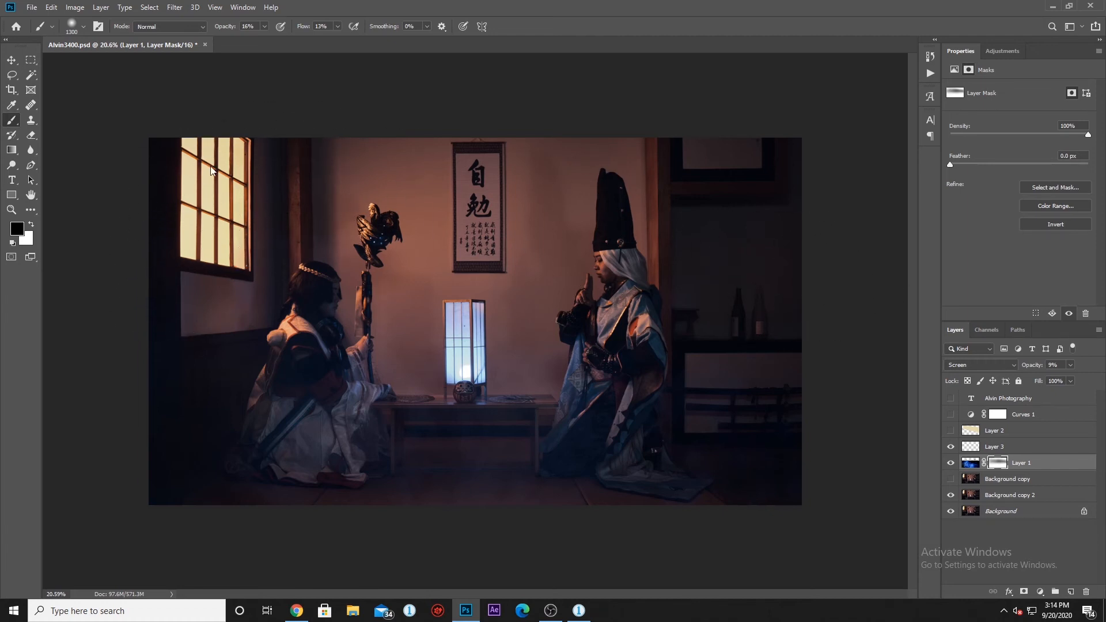
Step: Compare the photo with and without Layer 1's smoke
{"action": "left_click", "coordinate": [950, 465]}
{"action": "left_click", "coordinate": [951, 465]}
{"action": "left_click", "coordinate": [951, 466]}
{"action": "left_click", "coordinate": [950, 465]}
{"action": "left_click", "coordinate": [950, 466]}
{"action": "left_click", "coordinate": [951, 466]}
Step: Raise Layer 1's opacity to 100% and mask the hard upper edge of the smoke with the brush at 38% opacity
{"action": "left_click", "coordinate": [1046, 466]}
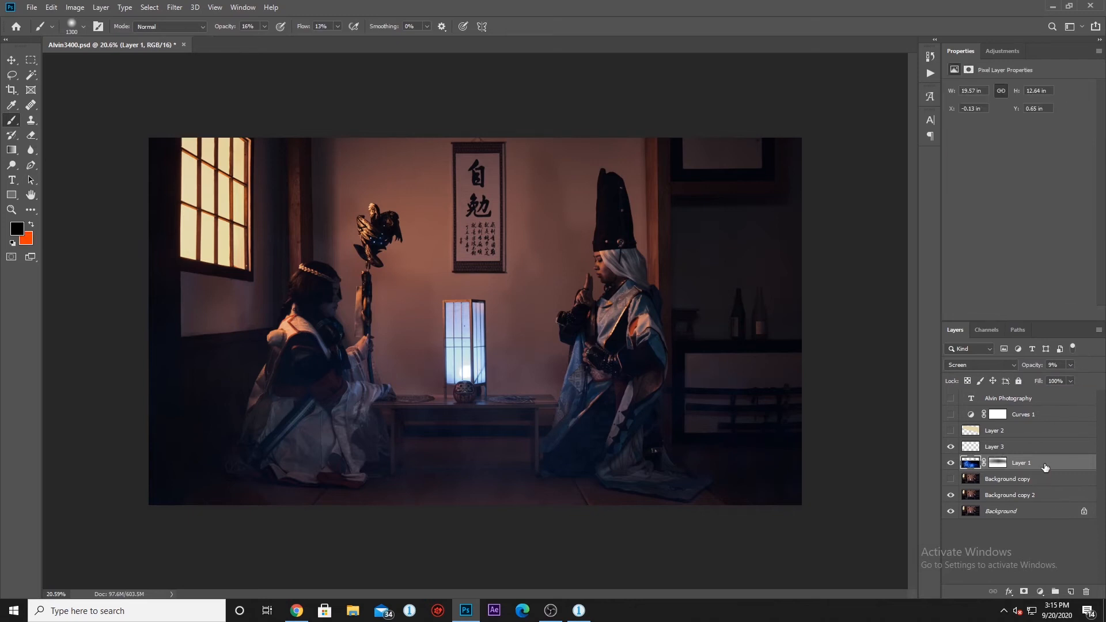
{"action": "left_click_drag", "start_coordinate": [1049, 381], "coordinate": [1098, 378]}
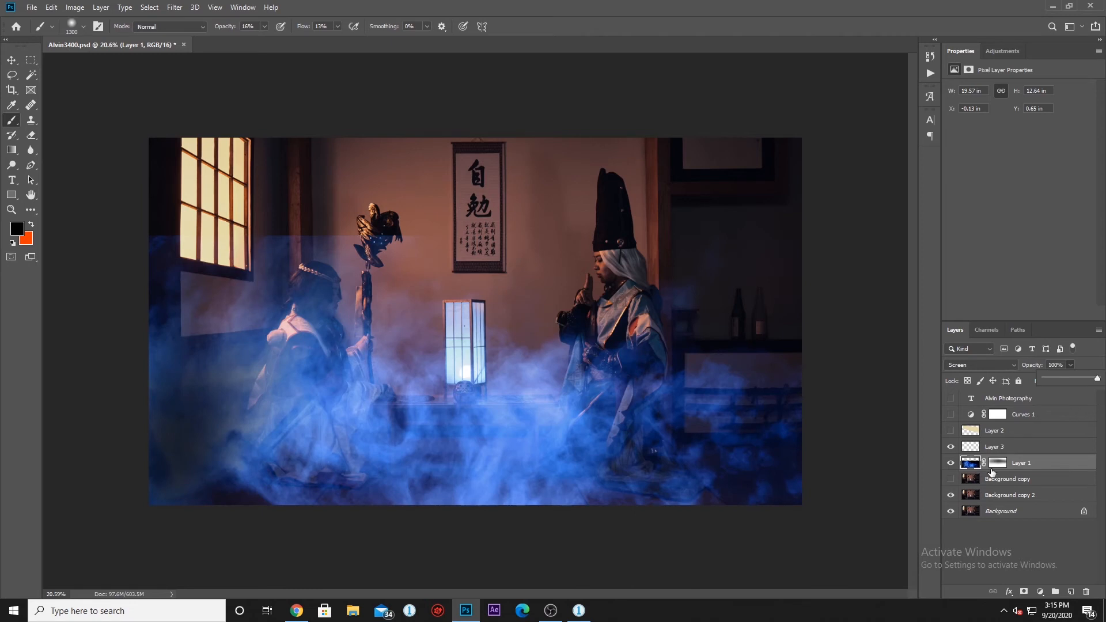
{"action": "left_click", "coordinate": [993, 465]}
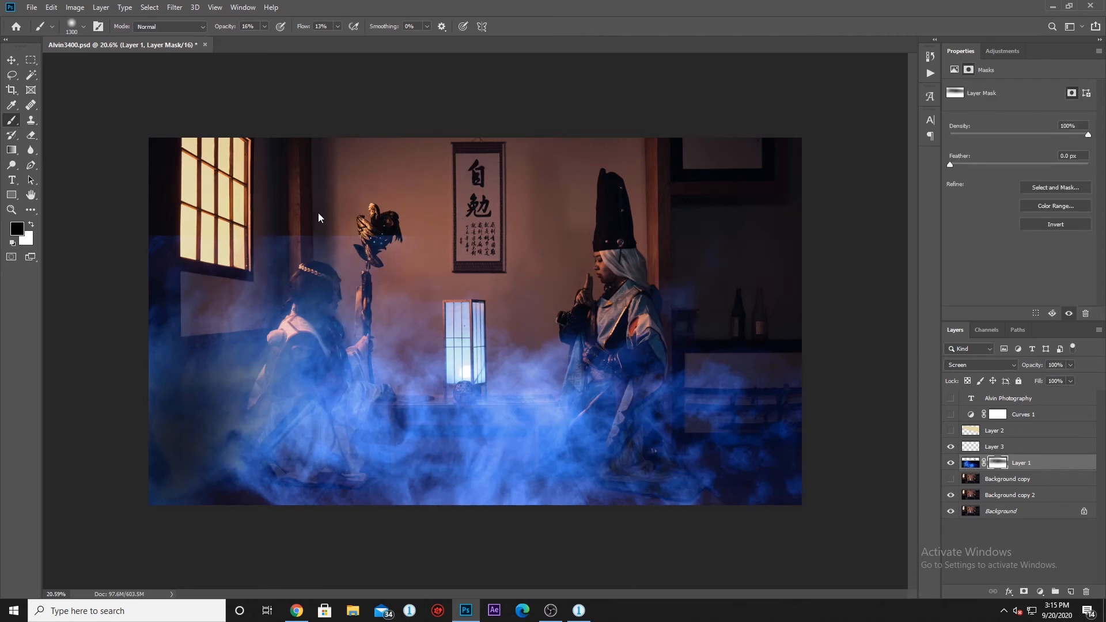
{"action": "left_click_drag", "start_coordinate": [229, 27], "coordinate": [237, 27]}
{"action": "mouse_move", "coordinate": [365, 238]}
{"action": "left_mouse_down"}
{"action": "mouse_move", "coordinate": [304, 238]}
{"action": "mouse_move", "coordinate": [291, 218]}
{"action": "mouse_move", "coordinate": [291, 245]}
{"action": "mouse_move", "coordinate": [210, 251]}
{"action": "mouse_move", "coordinate": [173, 234]}
{"action": "mouse_move", "coordinate": [188, 231]}
{"action": "left_mouse_up"}
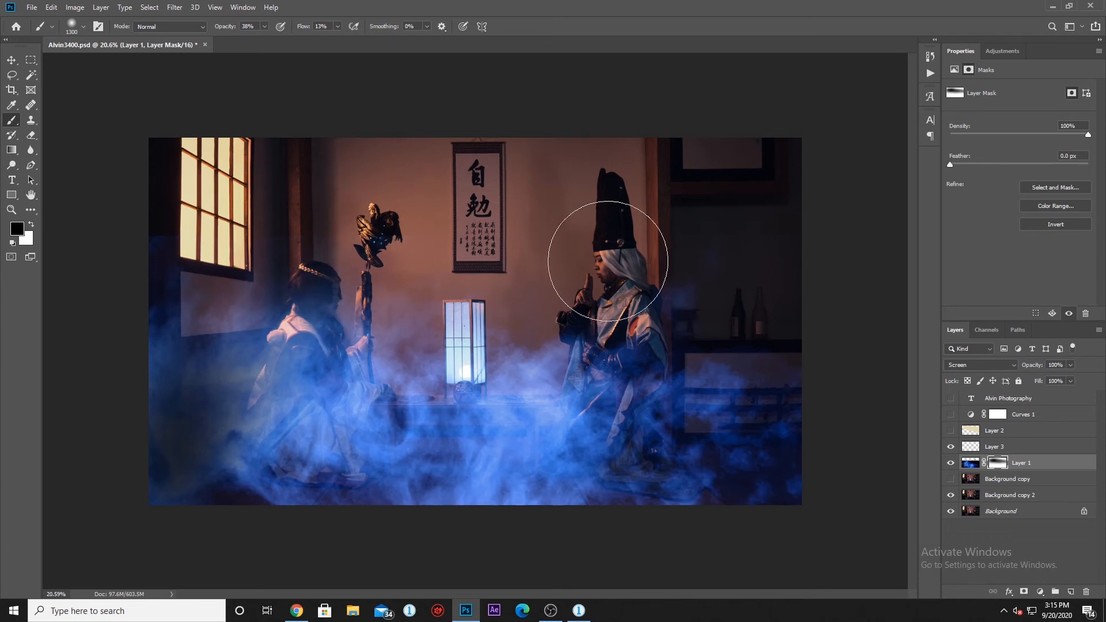
Step: Reduce Layer 1's opacity to 9% and compare the photo with and without the smoke
{"action": "left_click", "coordinate": [1070, 365]}
{"action": "left_click_drag", "start_coordinate": [1063, 379], "coordinate": [1022, 379]}
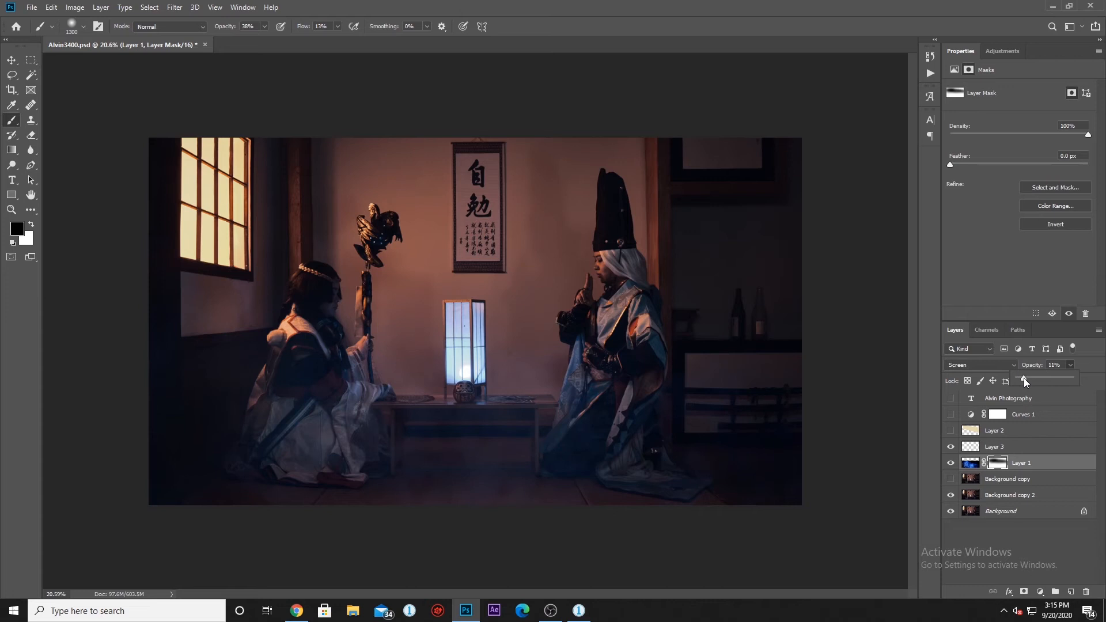
{"action": "left_click", "coordinate": [951, 463]}
{"action": "left_click", "coordinate": [951, 463]}
{"action": "left_click", "coordinate": [951, 465]}
{"action": "left_click", "coordinate": [952, 464]}
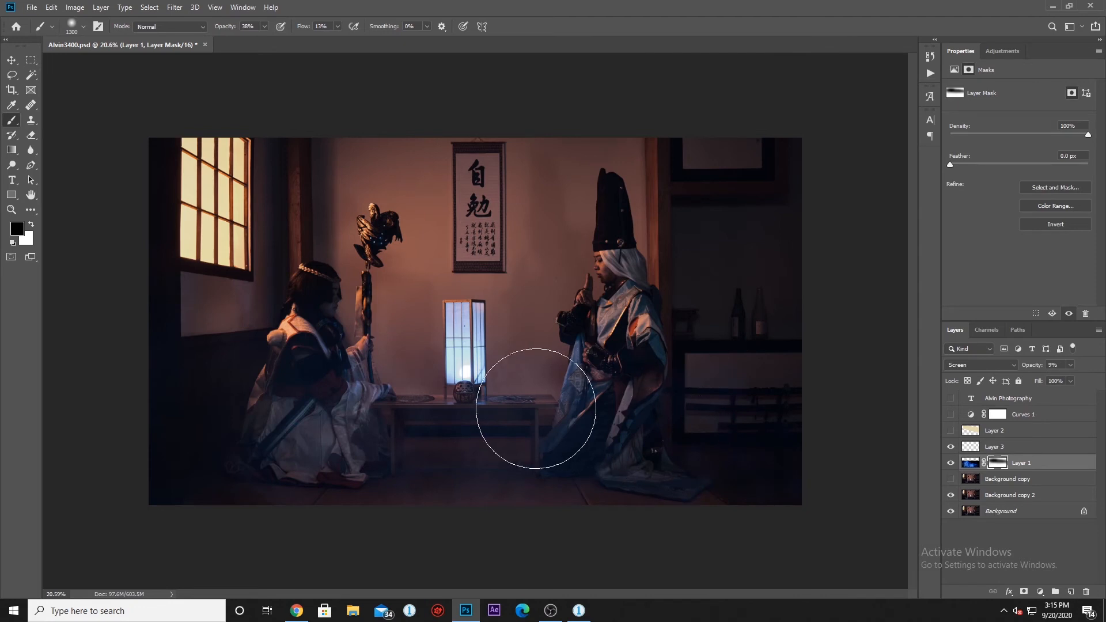
Step: Try a Photo Filter on Layer 1 using Cooling Filter (80) at 100% density
{"action": "left_click", "coordinate": [75, 7]}
{"action": "mouse_move", "coordinate": [85, 37]}
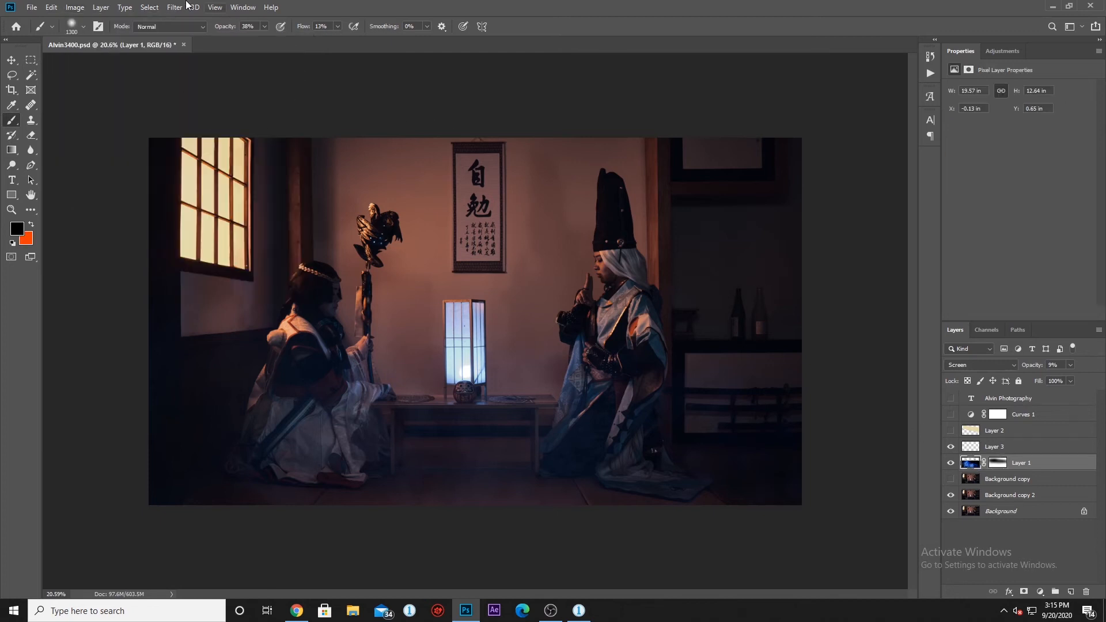
{"action": "left_click", "coordinate": [78, 7]}
{"action": "mouse_move", "coordinate": [137, 39]}
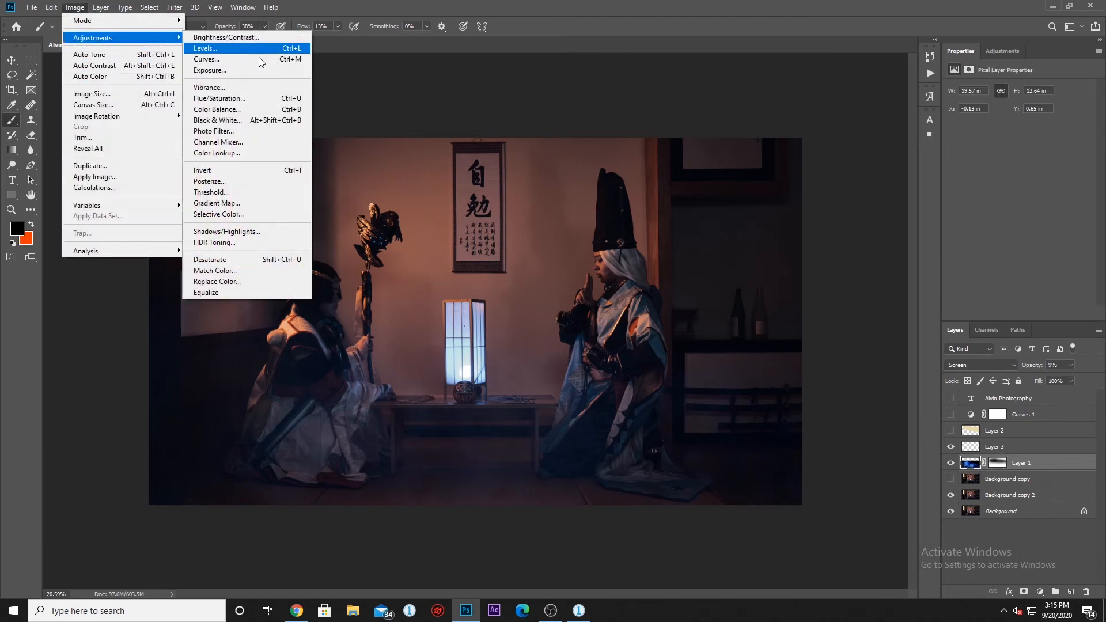
{"action": "left_click", "coordinate": [254, 132]}
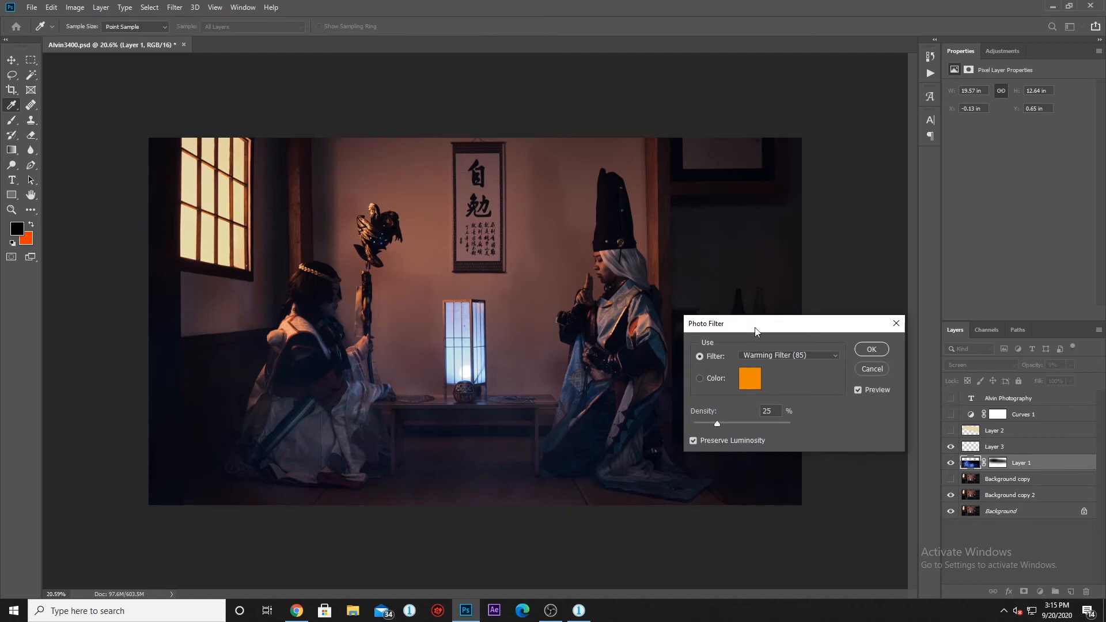
{"action": "left_click", "coordinate": [789, 358]}
{"action": "left_click", "coordinate": [783, 395]}
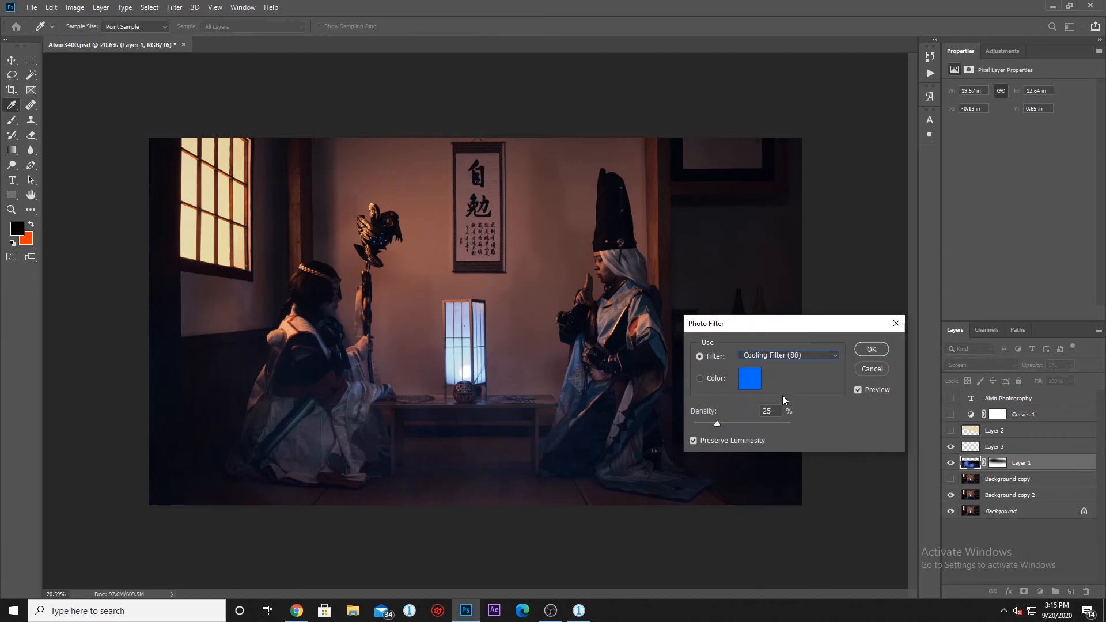
{"action": "left_click_drag", "start_coordinate": [716, 425], "coordinate": [791, 429]}
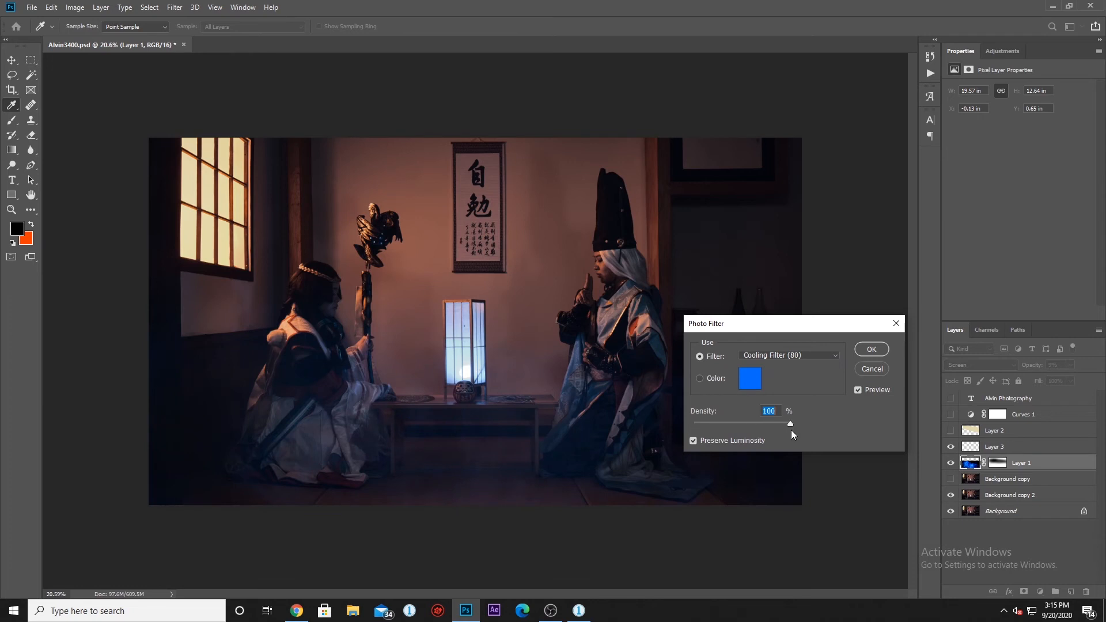
{"action": "left_click", "coordinate": [882, 371]}
{"action": "left_click", "coordinate": [75, 6]}
{"action": "mouse_move", "coordinate": [92, 38]}
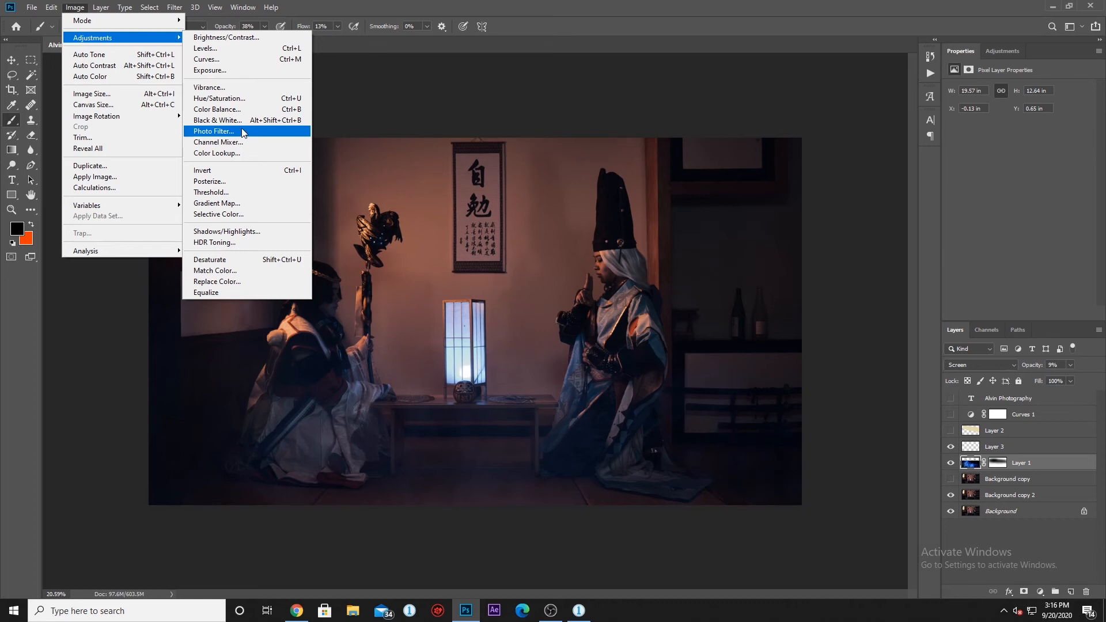
{"action": "left_click", "coordinate": [630, 5]}
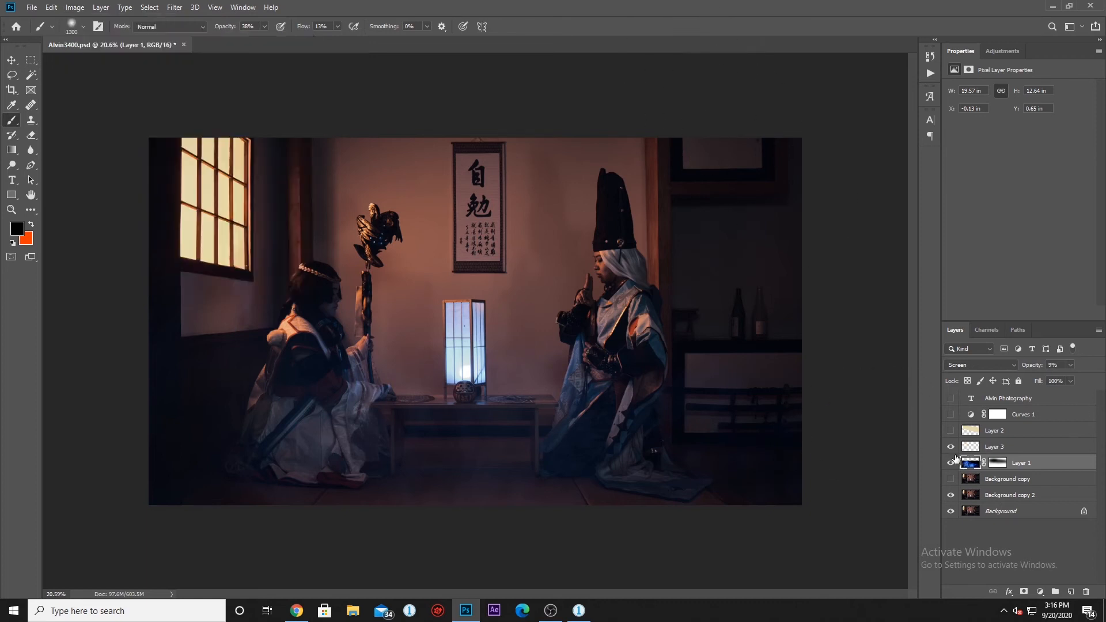
Step: Compare the photo with and without Layer 2 and Layer 3
{"action": "left_click", "coordinate": [952, 431]}
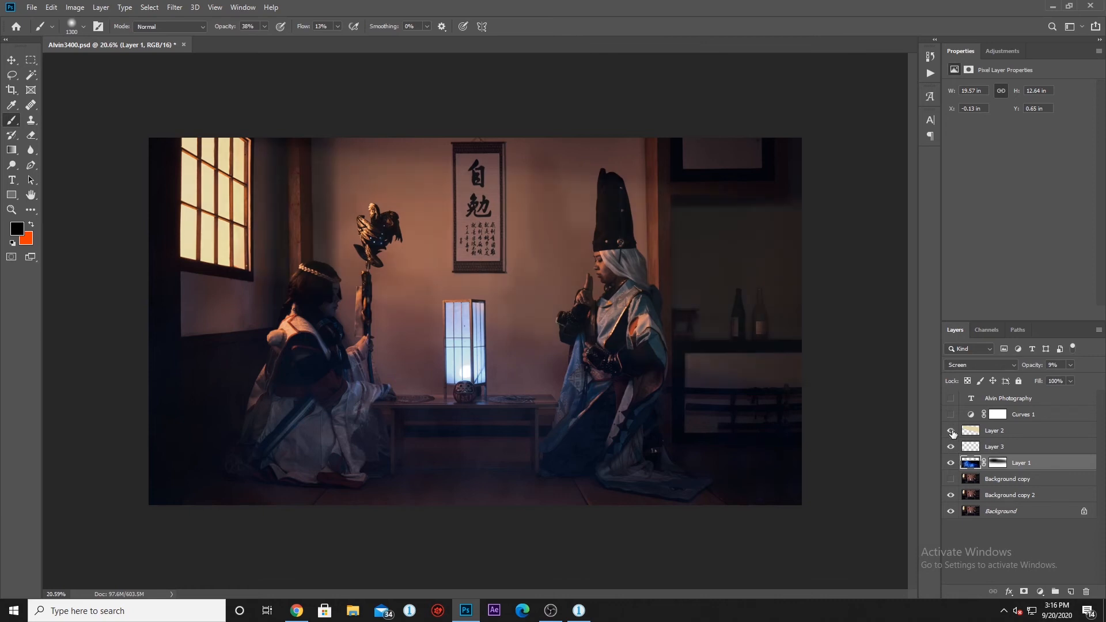
{"action": "left_click", "coordinate": [951, 431]}
{"action": "left_click", "coordinate": [951, 431]}
{"action": "left_click", "coordinate": [951, 431]}
{"action": "left_click", "coordinate": [951, 431]}
{"action": "left_click", "coordinate": [951, 431]}
{"action": "left_click", "coordinate": [1030, 439]}
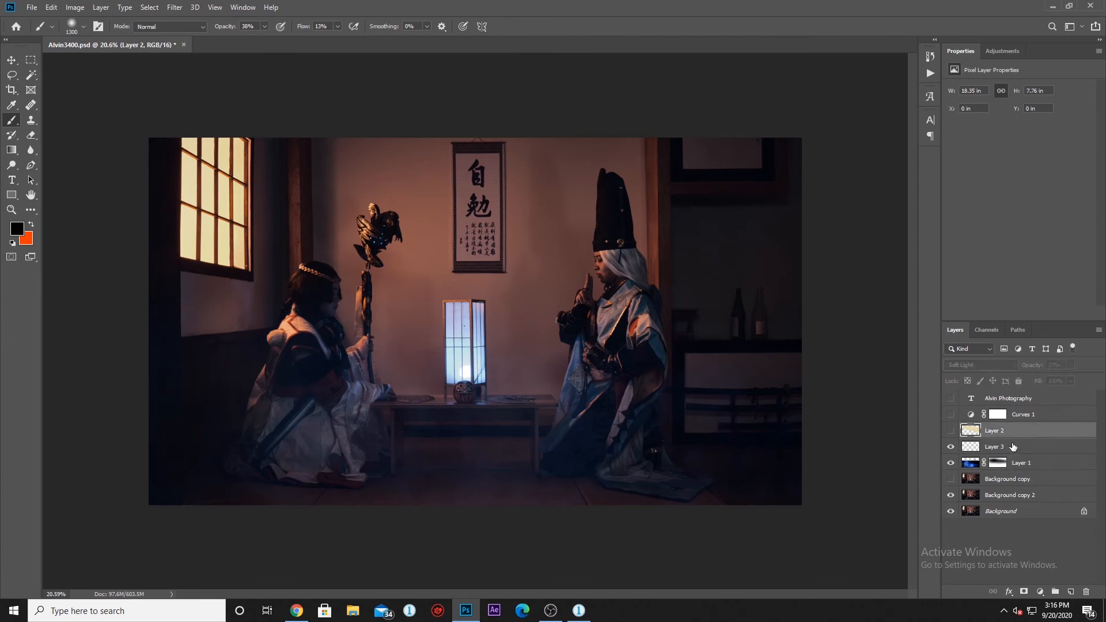
{"action": "left_click", "coordinate": [1002, 447]}
{"action": "left_click", "coordinate": [950, 447]}
{"action": "left_click", "coordinate": [950, 447]}
{"action": "left_click", "coordinate": [949, 448]}
{"action": "left_click", "coordinate": [950, 448]}
{"action": "left_click", "coordinate": [1029, 432]}
Step: On Layer 3, outline a Polygonal Lasso selection of the area above a diagonal from the window's lower part down to the dark shelves
{"action": "left_click", "coordinate": [1024, 449]}
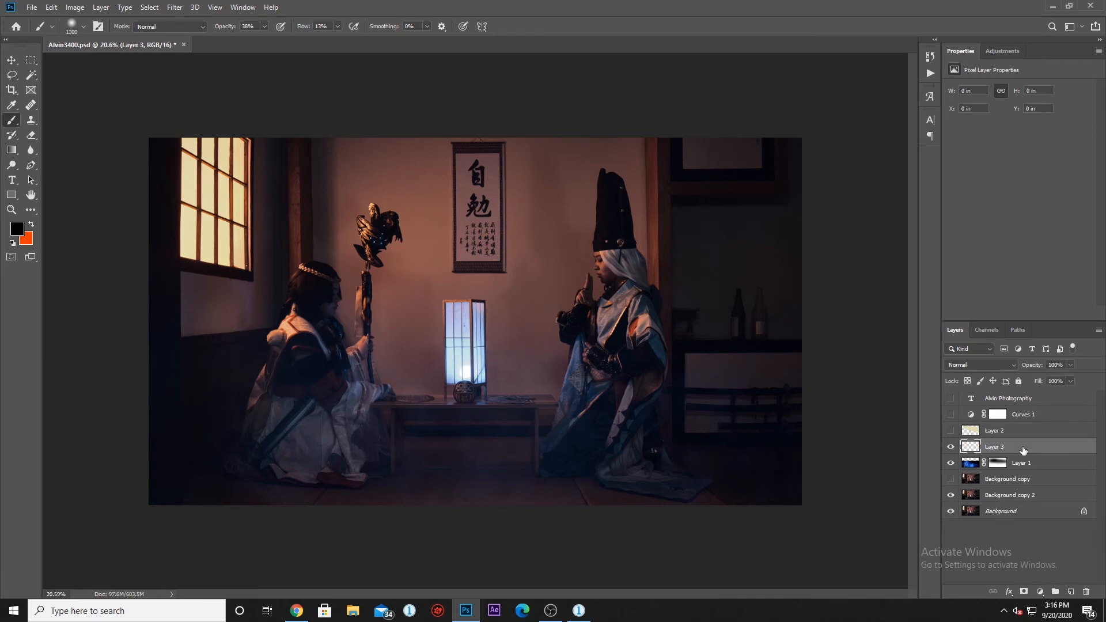
{"action": "left_click", "coordinate": [14, 78]}
{"action": "left_click", "coordinate": [49, 87]}
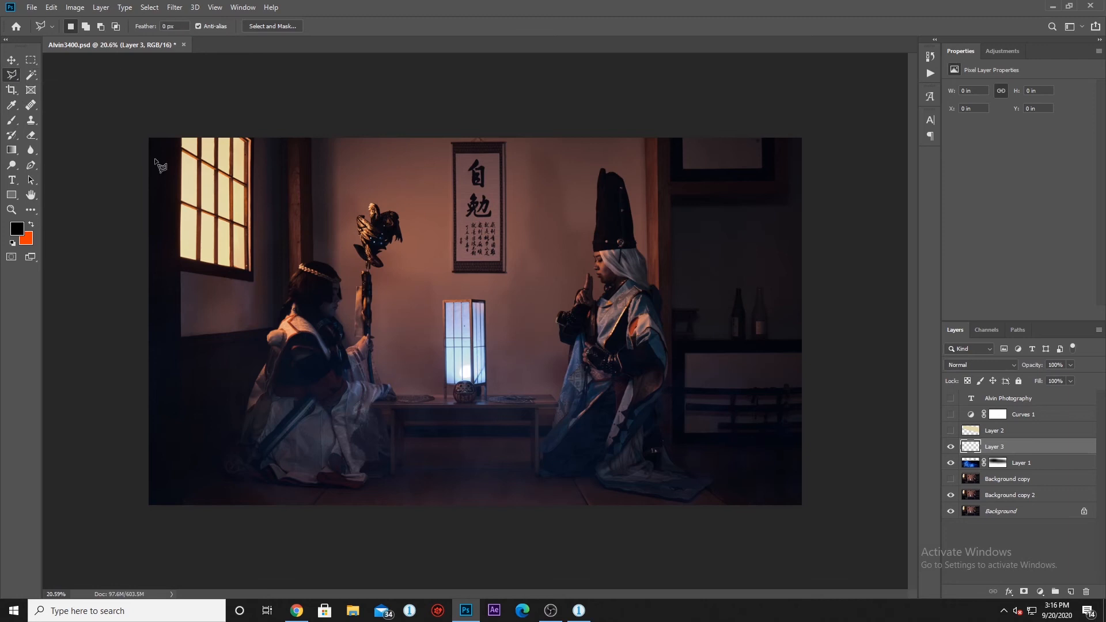
{"action": "left_click", "coordinate": [117, 236]}
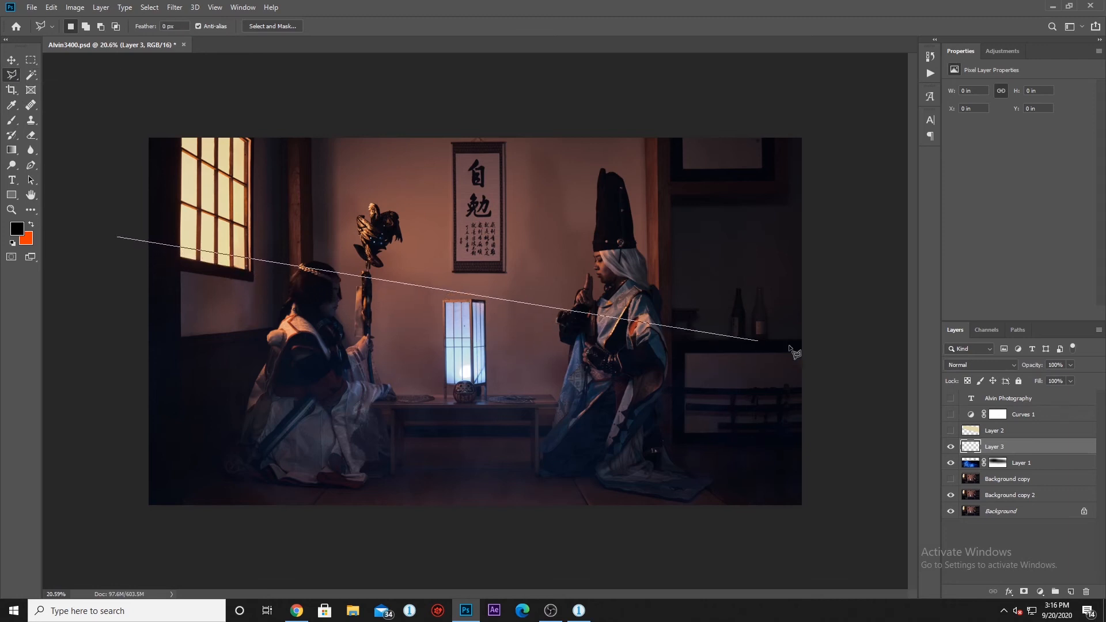
{"action": "left_click", "coordinate": [891, 399]}
{"action": "left_click", "coordinate": [858, 119]}
{"action": "left_click", "coordinate": [605, 90]}
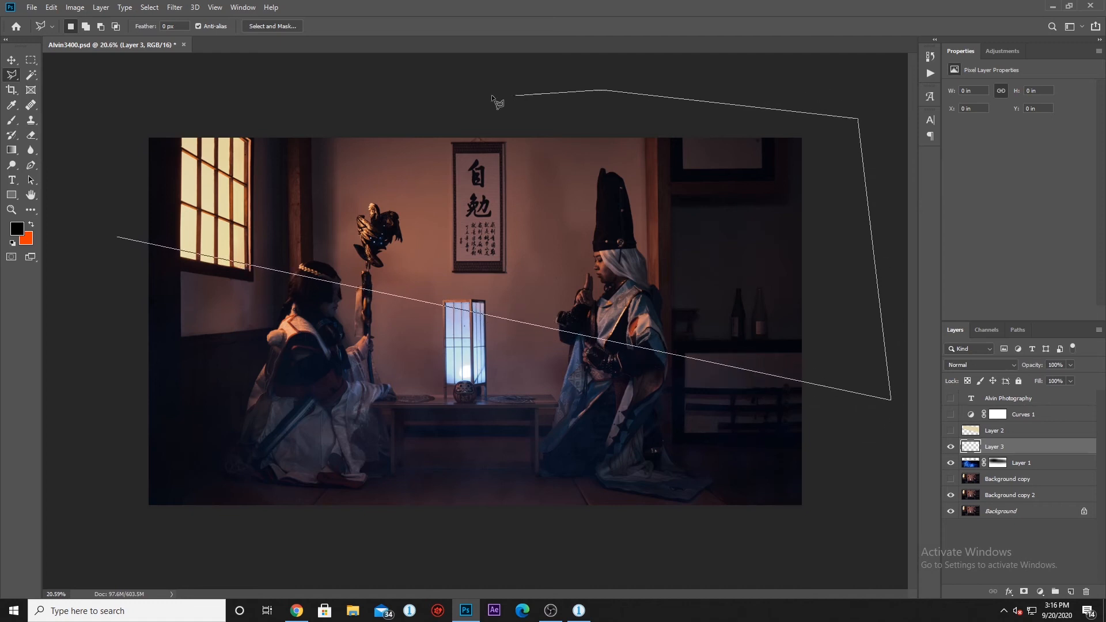
{"action": "left_click", "coordinate": [130, 99]}
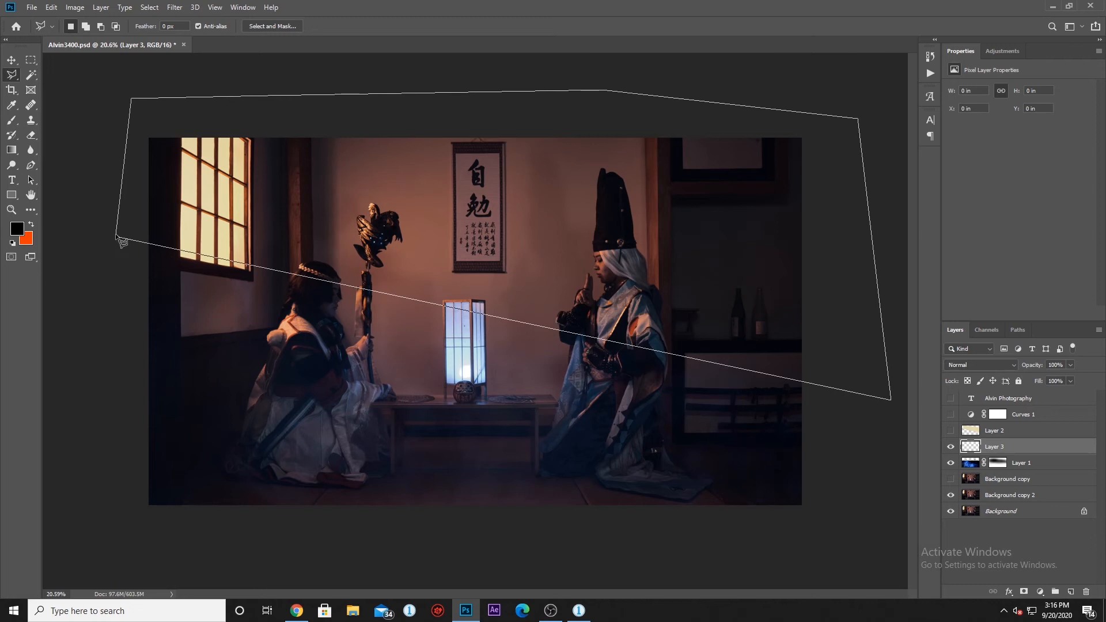
{"action": "left_click", "coordinate": [116, 237]}
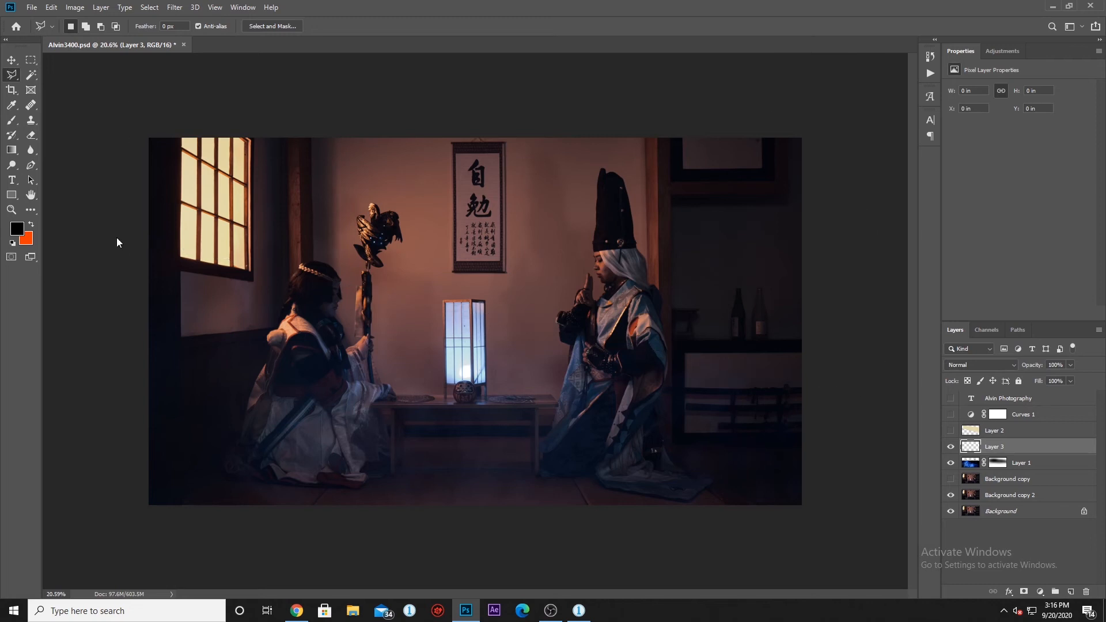
Step: Replace the selection with a Polygonal Lasso band slanting down from the window across the wall scroll to the dark shelves
{"action": "right_click", "coordinate": [13, 75]}
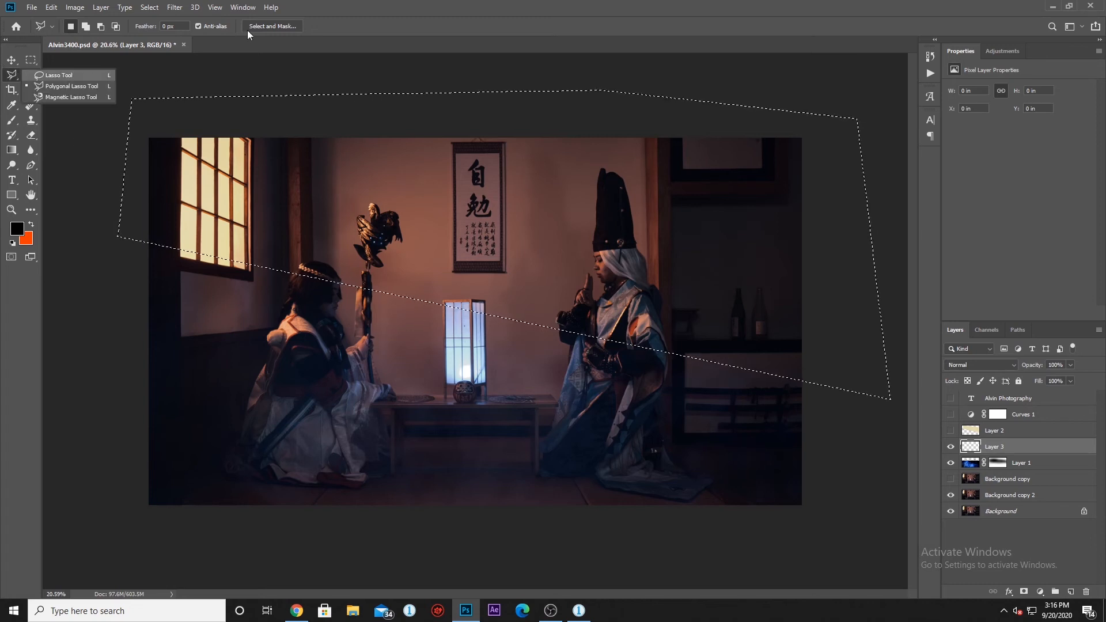
{"action": "left_click", "coordinate": [516, 3]}
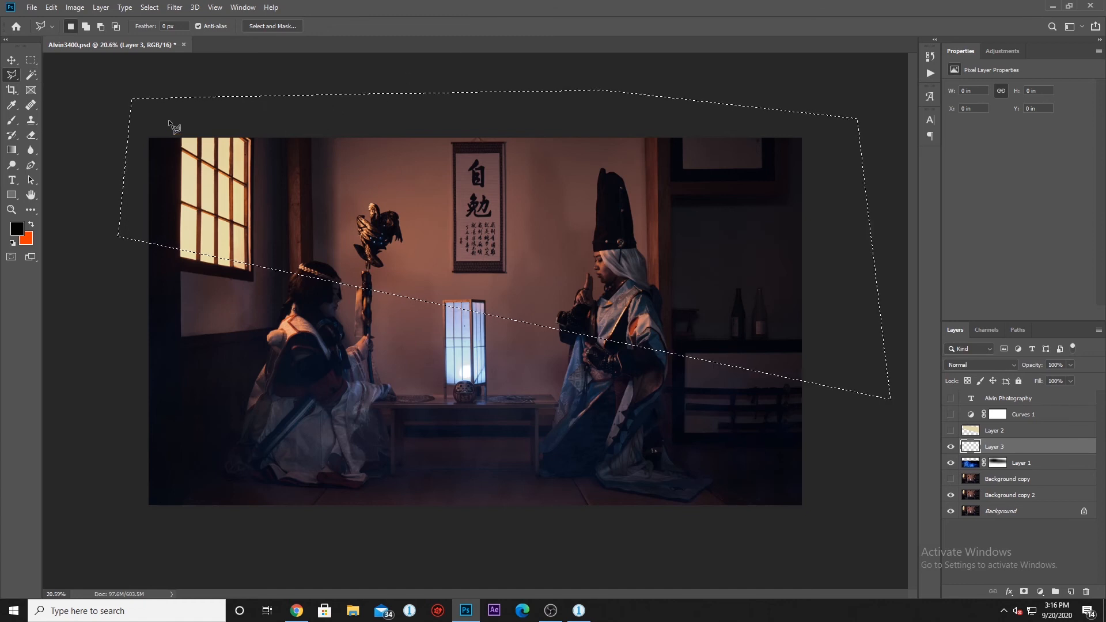
{"action": "left_click", "coordinate": [94, 251]}
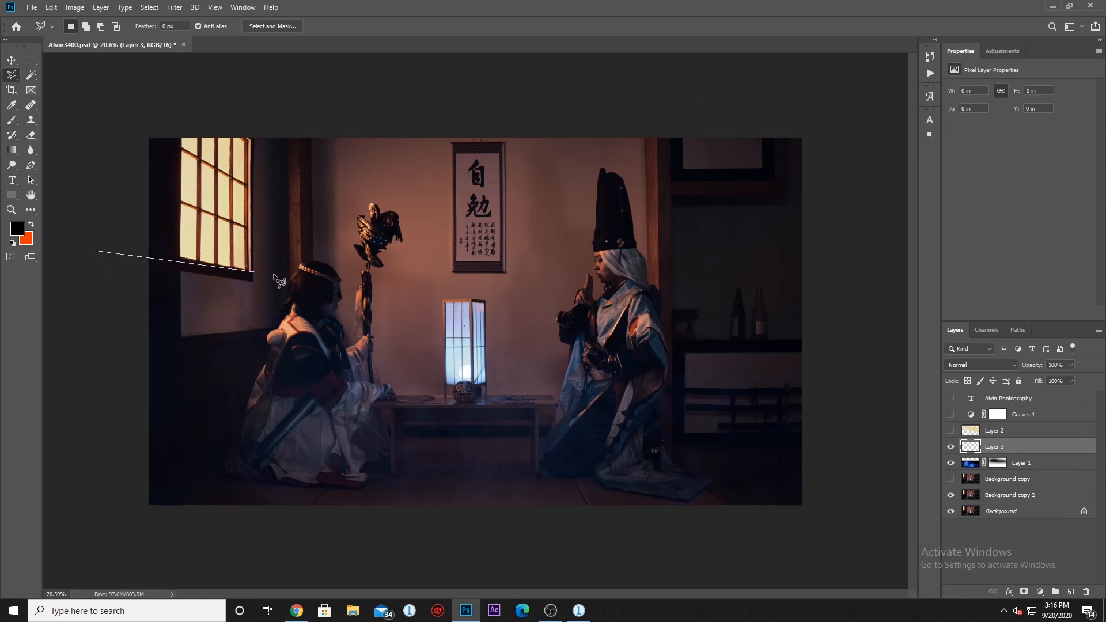
{"action": "left_click", "coordinate": [383, 288]}
{"action": "left_click", "coordinate": [721, 322]}
{"action": "left_click", "coordinate": [820, 321]}
{"action": "left_click", "coordinate": [821, 209]}
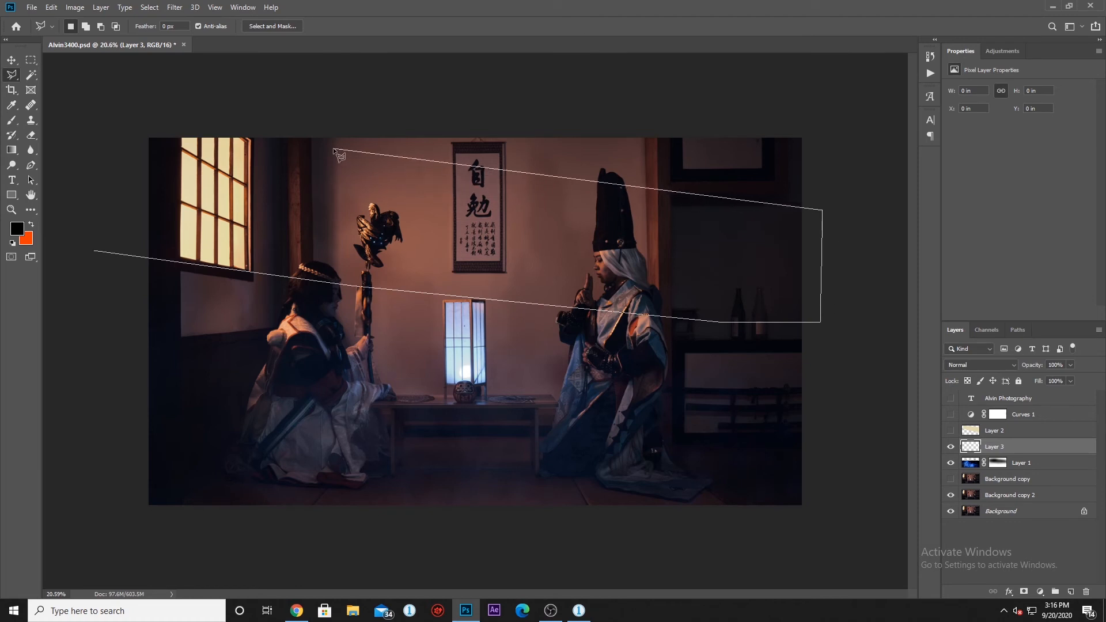
{"action": "left_click", "coordinate": [118, 126]}
{"action": "left_click", "coordinate": [95, 252]}
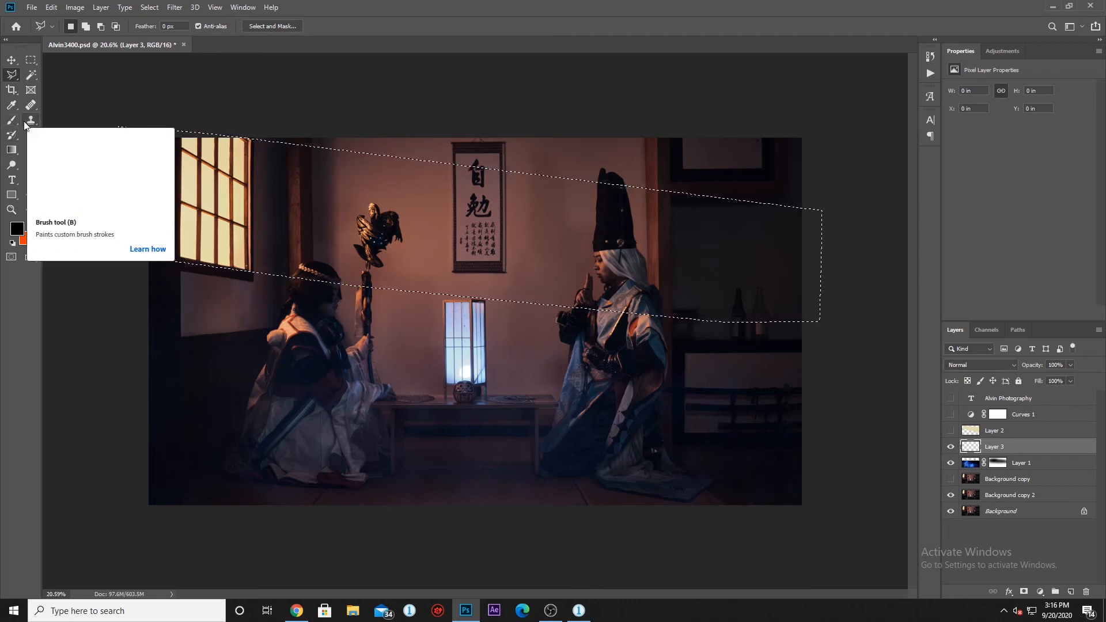
Step: Sample the pale yellow of the window and fill the band on Layer 3 with it using the Paint Bucket
{"action": "left_click", "coordinate": [12, 159]}
{"action": "right_click", "coordinate": [12, 151]}
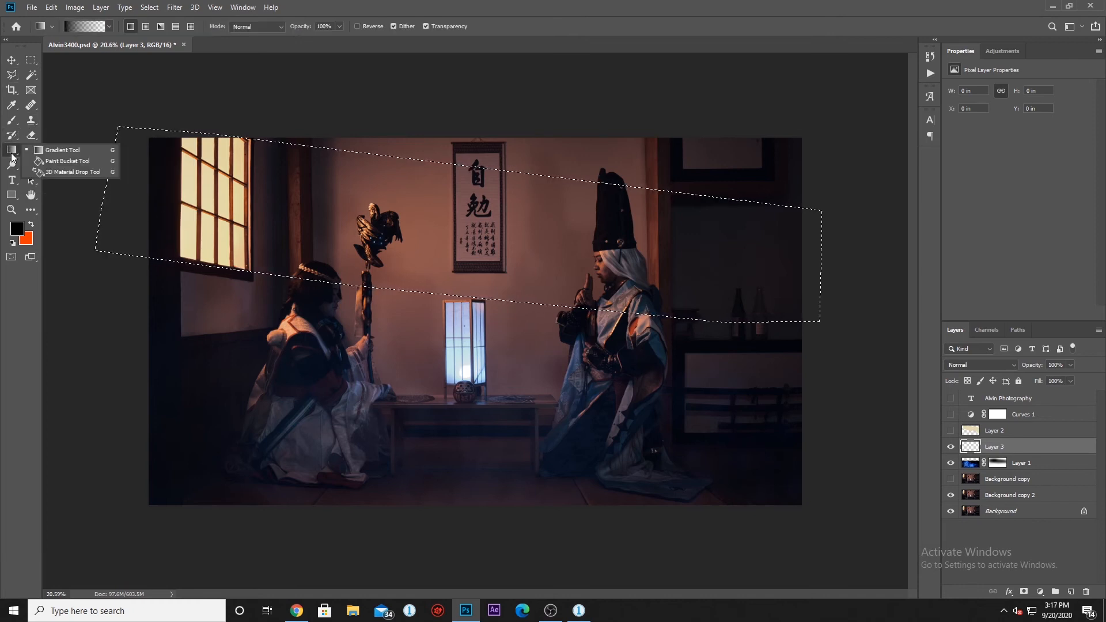
{"action": "left_click", "coordinate": [57, 163]}
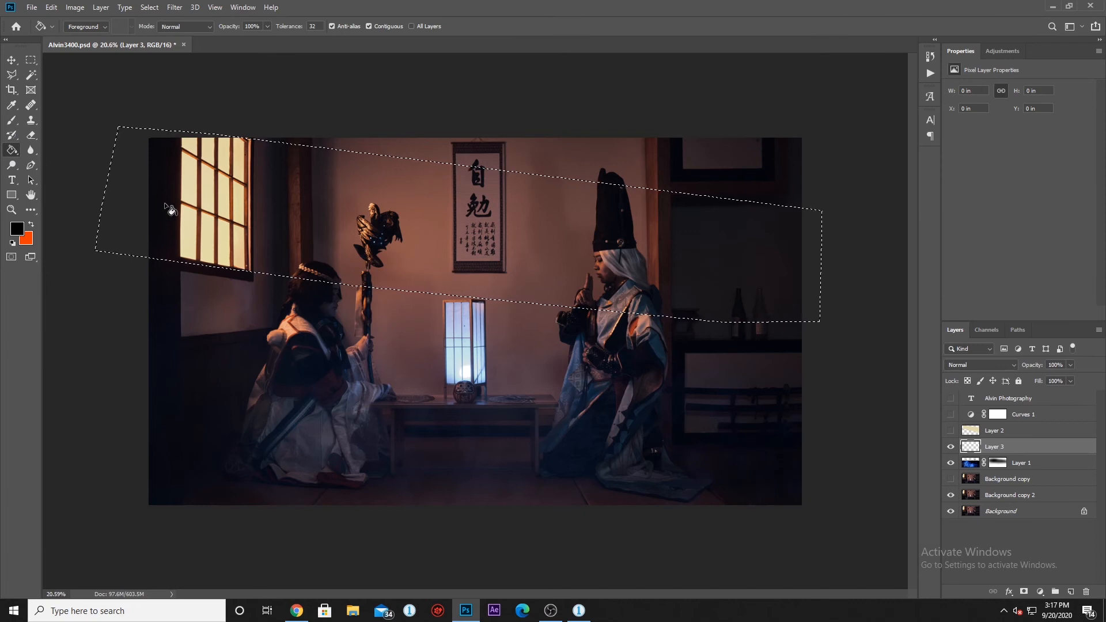
{"action": "left_click", "coordinate": [212, 185], "text": "alt"}
{"action": "left_click", "coordinate": [223, 154], "text": "alt"}
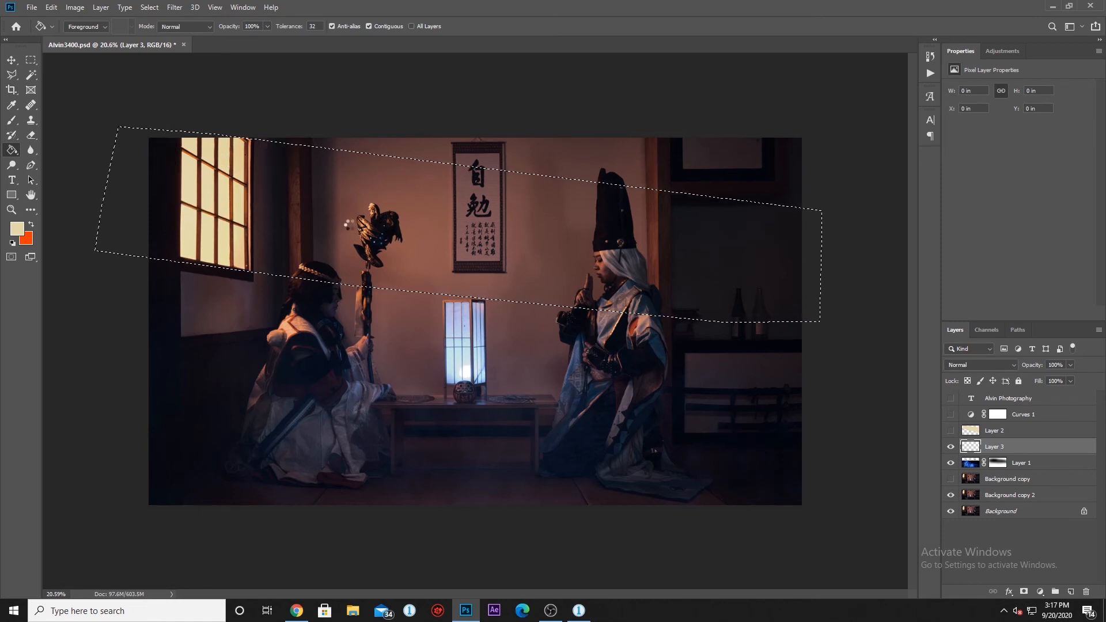
{"action": "left_click", "coordinate": [224, 153]}
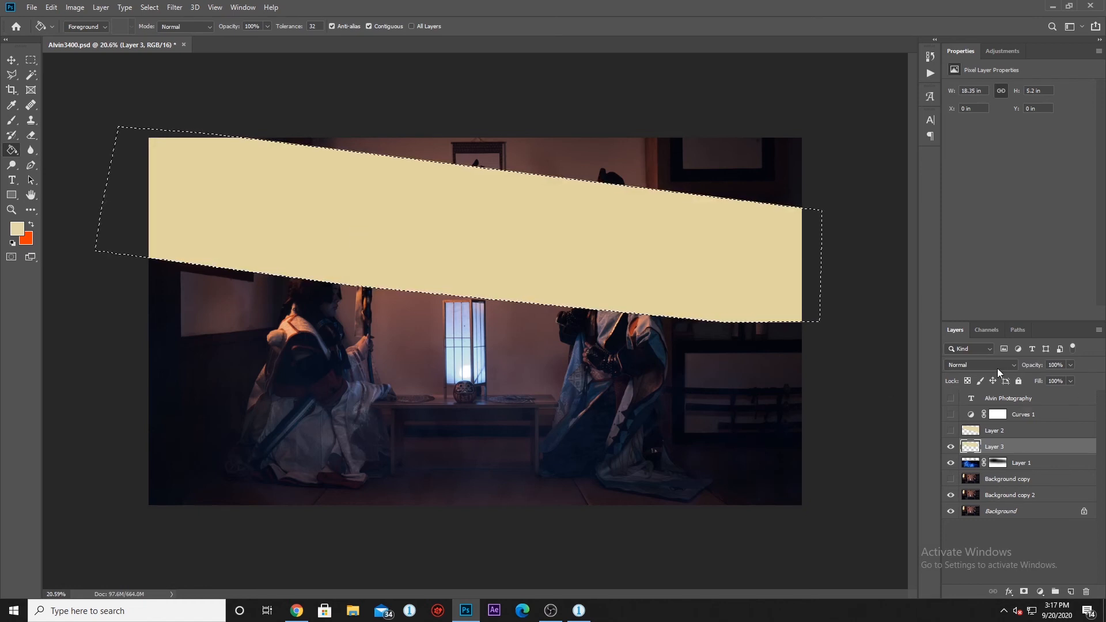
Step: Deselect the band and set Layer 3's blend mode to Soft Light
{"action": "left_click", "coordinate": [153, 7]}
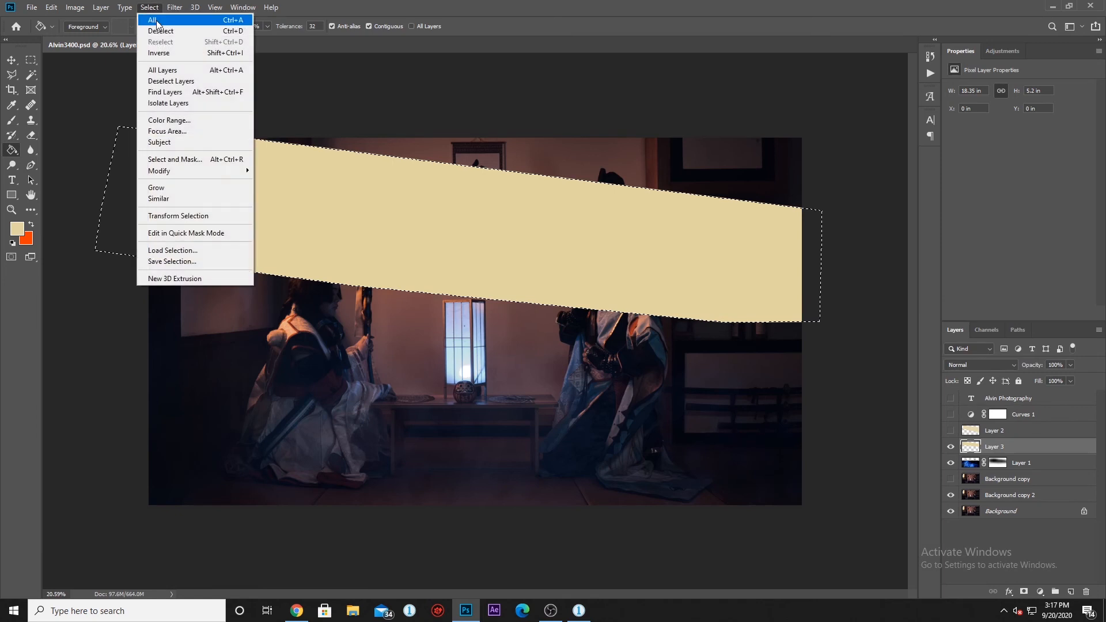
{"action": "left_click", "coordinate": [164, 28]}
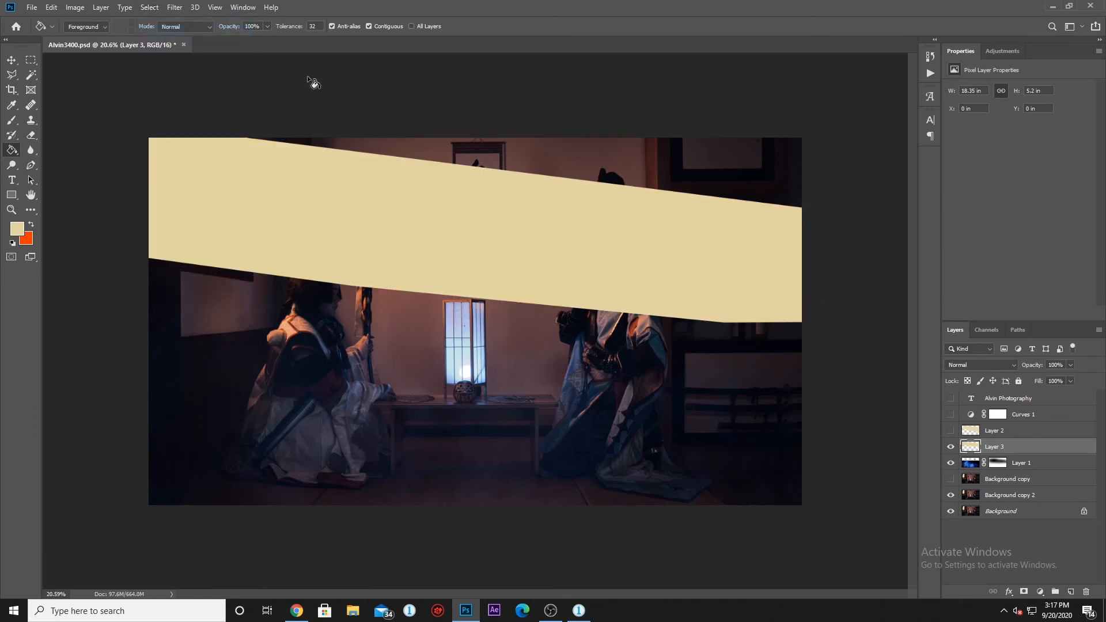
{"action": "left_click", "coordinate": [994, 364]}
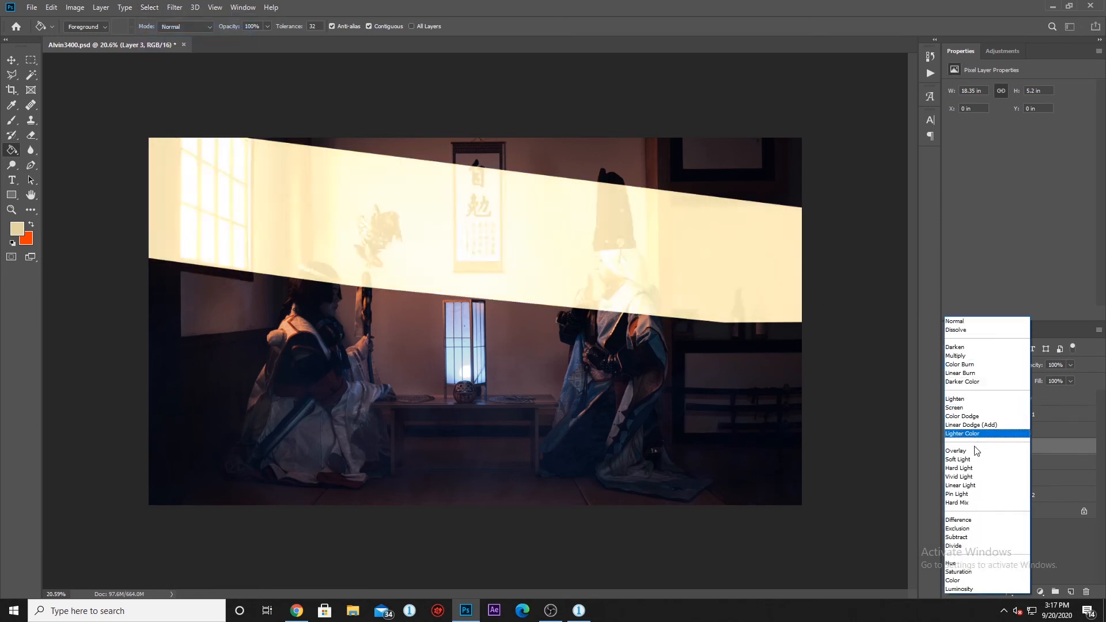
{"action": "left_click", "coordinate": [958, 460]}
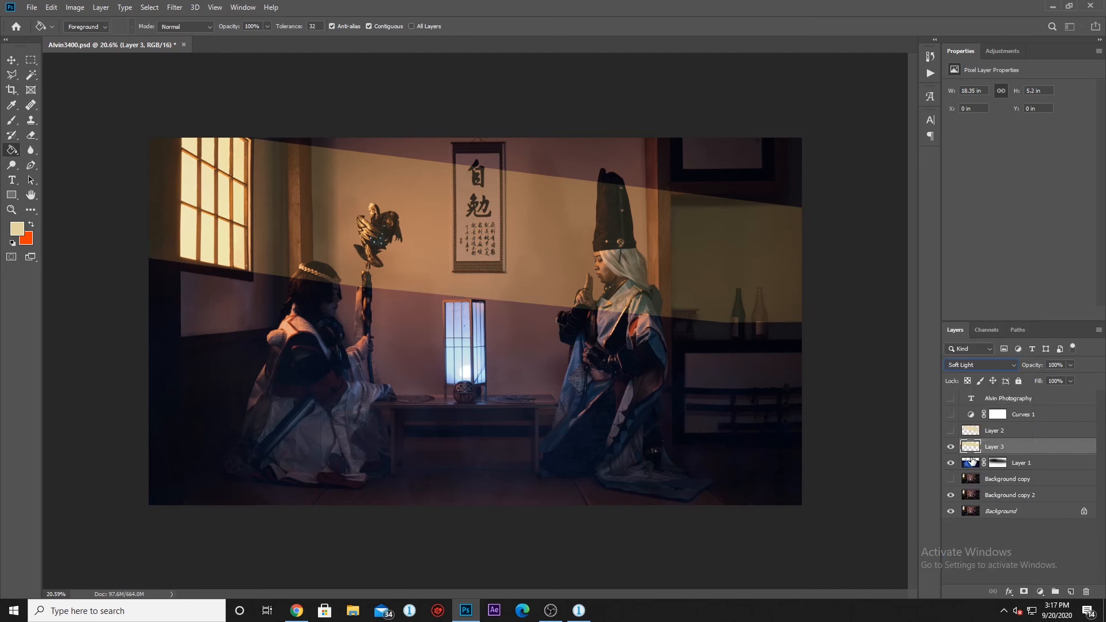
Step: Soften the light beam on Layer 3 with a Gaussian Blur of about 90 pixels radius
{"action": "left_click", "coordinate": [175, 7]}
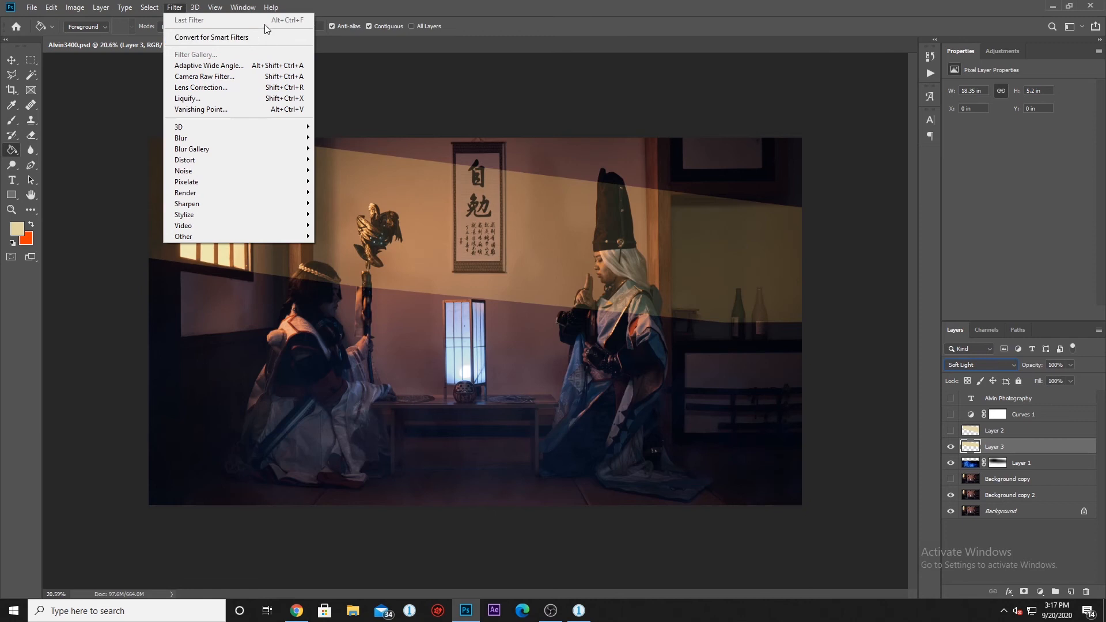
{"action": "mouse_move", "coordinate": [265, 139]}
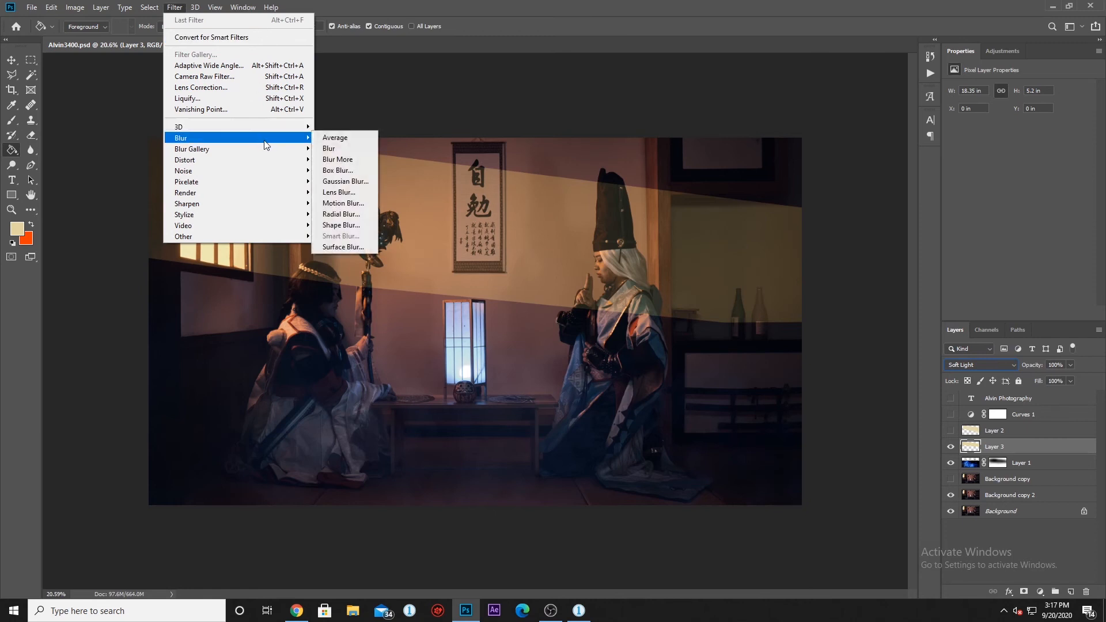
{"action": "left_click", "coordinate": [346, 182]}
{"action": "left_click_drag", "start_coordinate": [934, 351], "coordinate": [939, 348]}
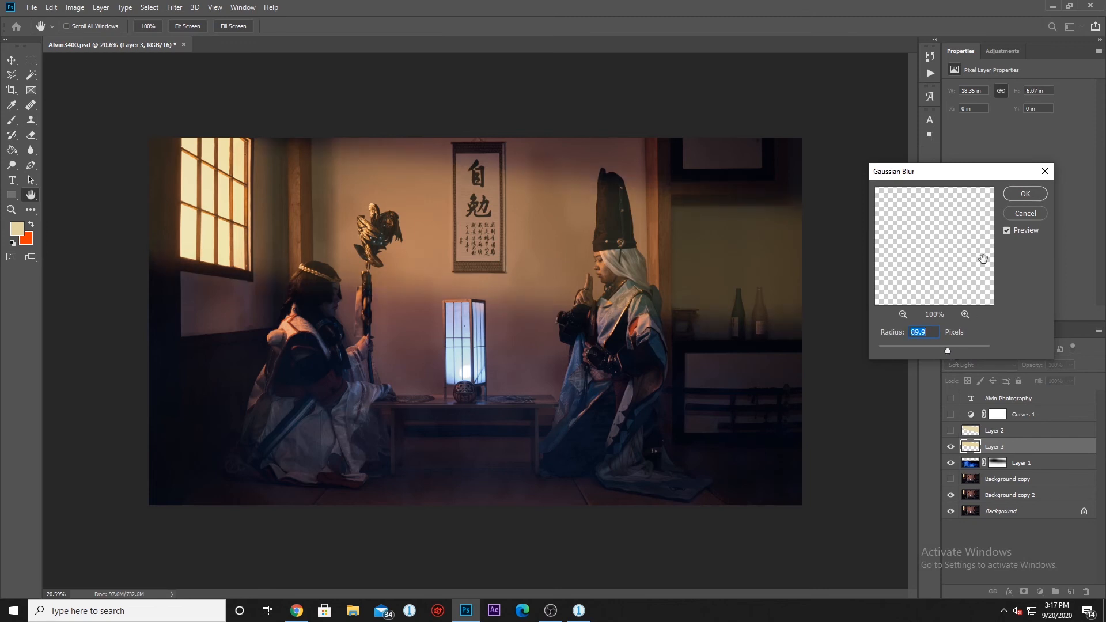
{"action": "left_click", "coordinate": [1014, 193]}
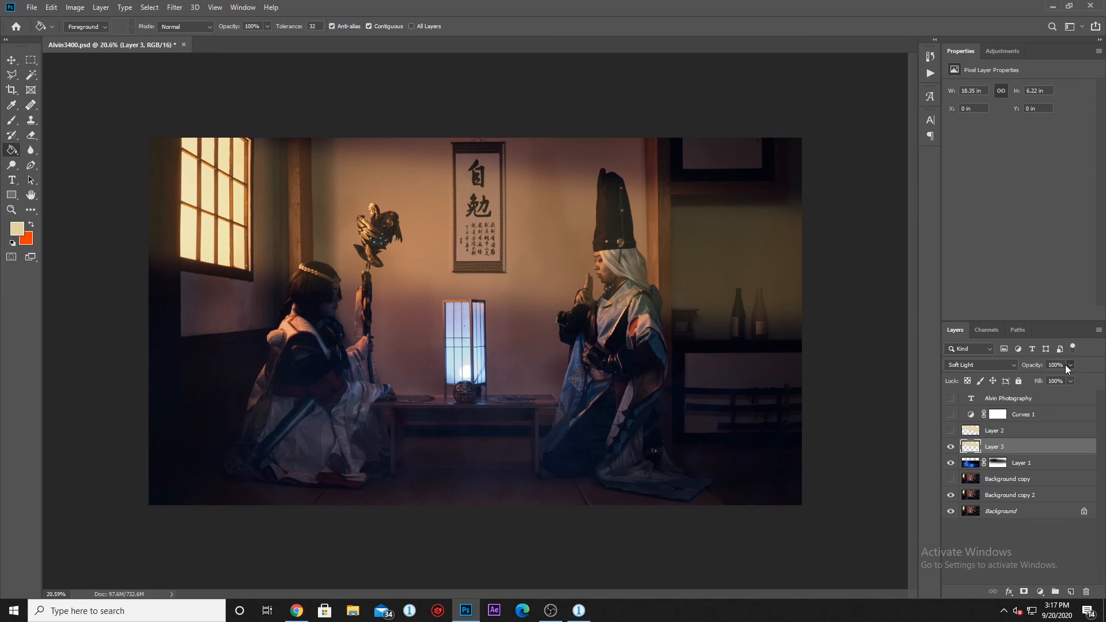
Step: Reduce Layer 3's opacity to 29% and compare the photo with and without the light beam
{"action": "left_click", "coordinate": [1070, 365]}
{"action": "left_click_drag", "start_coordinate": [1072, 378], "coordinate": [1030, 380]}
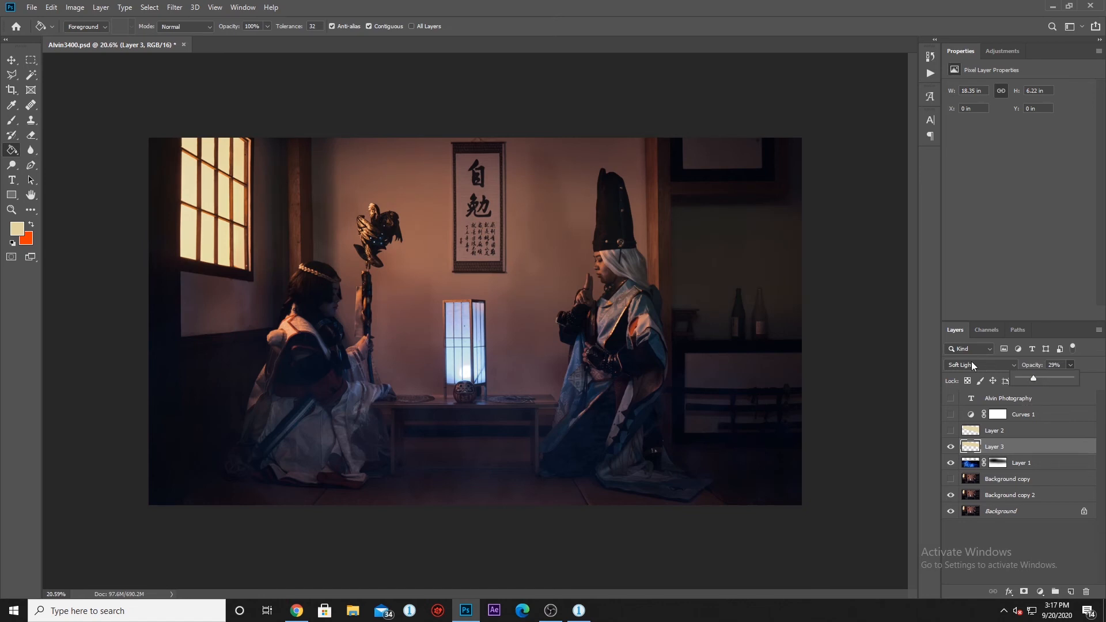
{"action": "left_click", "coordinate": [952, 448]}
{"action": "left_click", "coordinate": [951, 449]}
{"action": "left_click", "coordinate": [951, 448]}
{"action": "left_click", "coordinate": [952, 448]}
{"action": "left_click", "coordinate": [952, 448]}
{"action": "left_click", "coordinate": [952, 449]}
Step: Add a layer mask to Layer 3 and ready the Brush tool with black as the foreground colour
{"action": "left_click", "coordinate": [11, 119]}
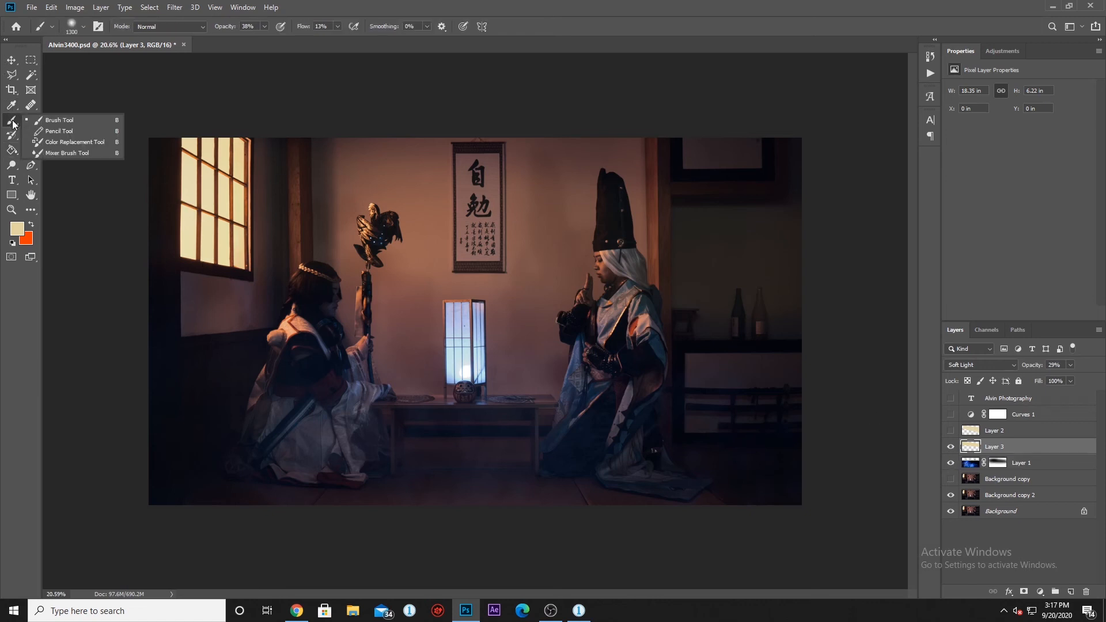
{"action": "left_click", "coordinate": [66, 120]}
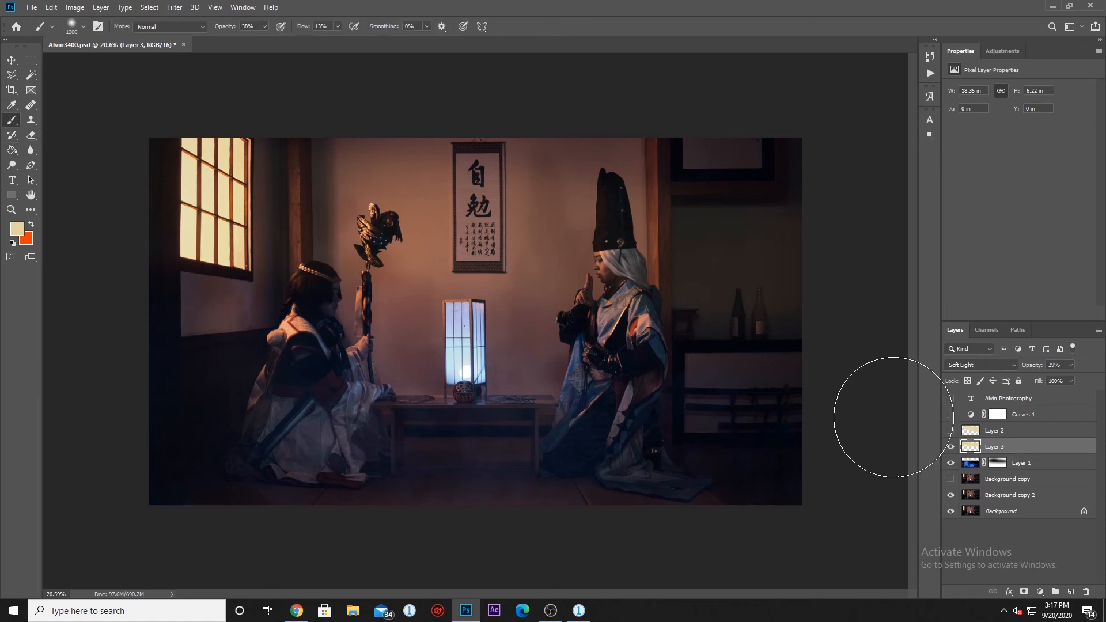
{"action": "left_click", "coordinate": [1024, 592]}
{"action": "key", "text": "d"}
{"action": "key", "text": "x"}
Step: Shrink the brush to 400 px and mask the light beam off the dark wall beside the window
{"action": "key", "text": "bracketleft"}
{"action": "key", "text": "bracketleft"}
{"action": "key", "text": "bracketleft"}
{"action": "key", "text": "bracketleft"}
{"action": "key", "text": "bracketleft"}
{"action": "key", "text": "bracketleft"}
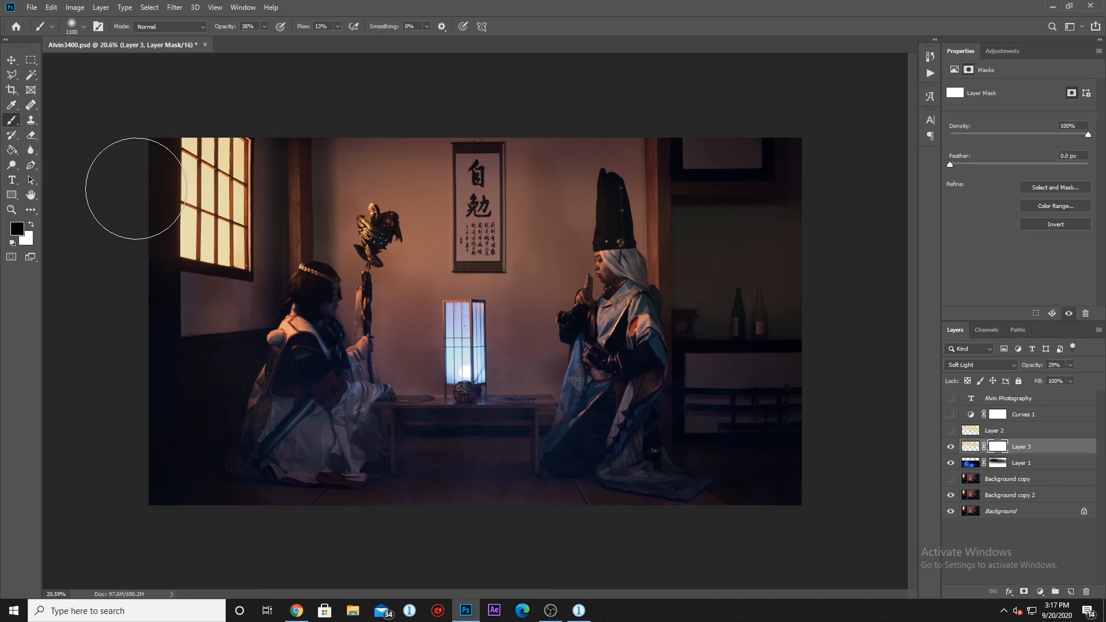
{"action": "key", "text": "bracketleft"}
{"action": "key", "text": "bracketleft"}
{"action": "key", "text": "bracketleft"}
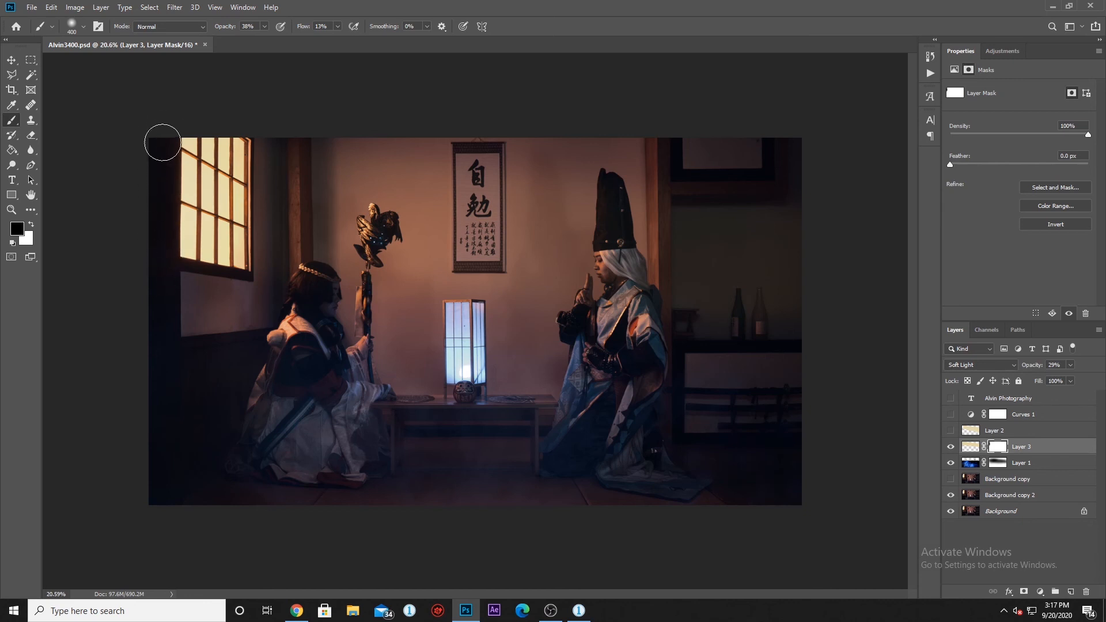
Step: Compare the photo with Layer 3 and Layer 2 toggled, leaving Layer 3 hidden and Layer 2 shown
{"action": "left_click", "coordinate": [952, 447]}
{"action": "left_click", "coordinate": [953, 447]}
{"action": "left_click", "coordinate": [953, 446]}
{"action": "left_click", "coordinate": [950, 446]}
{"action": "left_click", "coordinate": [948, 433]}
{"action": "left_click", "coordinate": [948, 434]}
{"action": "left_click", "coordinate": [948, 433]}
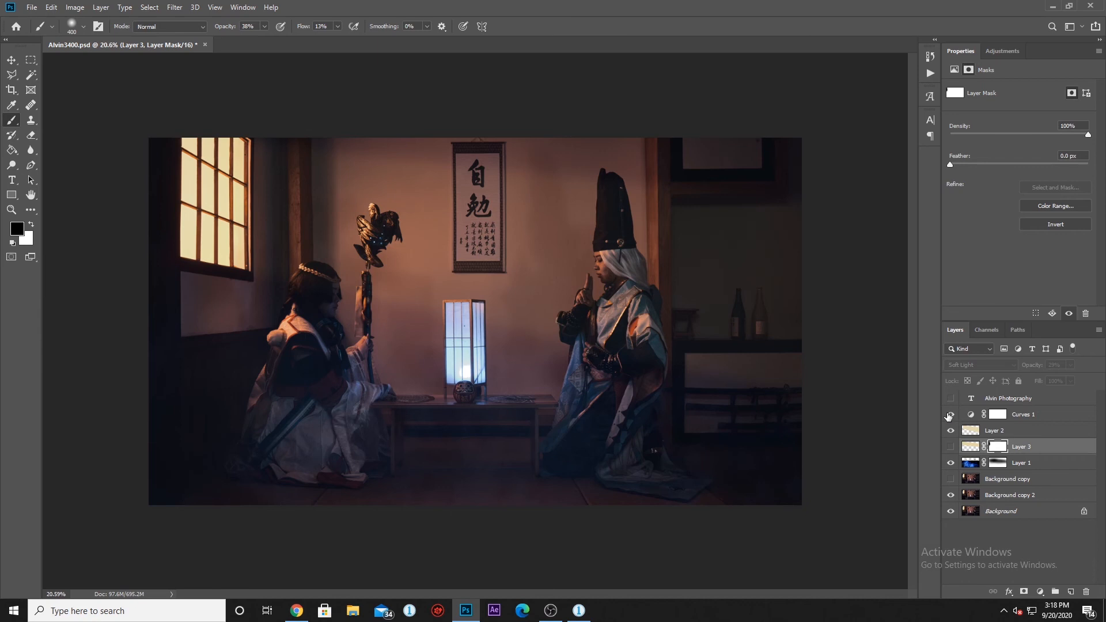
Step: Add a Curves adjustment above Layer 3, lifting the black point to output 8 and setting a midpoint at input 132, output 123
{"action": "left_click", "coordinate": [1040, 591]}
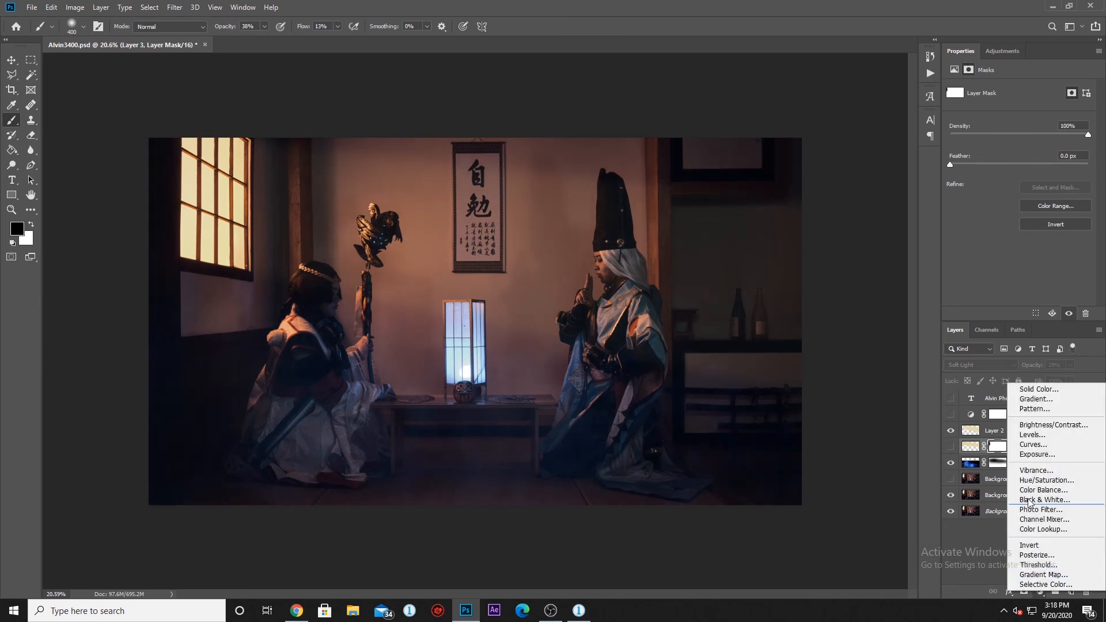
{"action": "left_click", "coordinate": [1031, 445]}
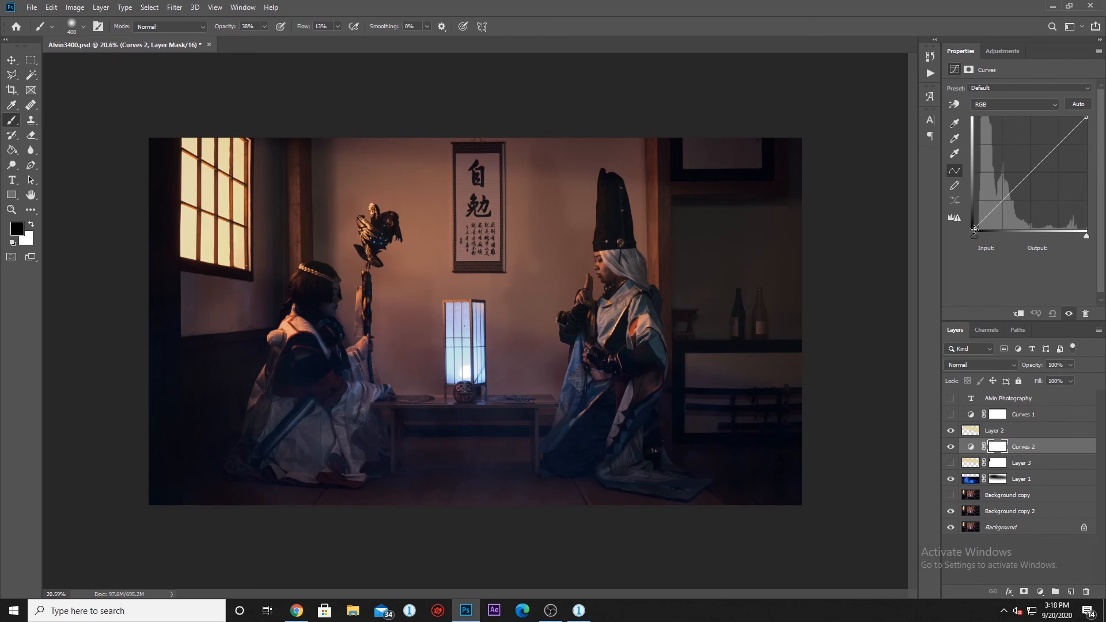
{"action": "left_click_drag", "start_coordinate": [973, 229], "coordinate": [969, 226]}
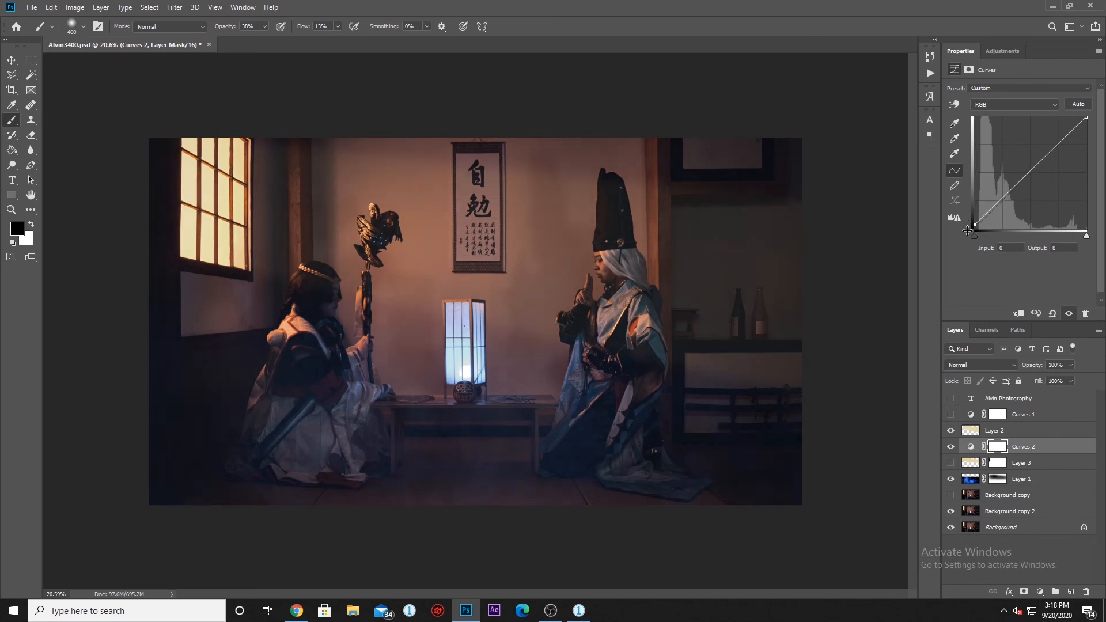
{"action": "left_click", "coordinate": [1030, 171]}
{"action": "left_click_drag", "start_coordinate": [1030, 170], "coordinate": [1030, 175]}
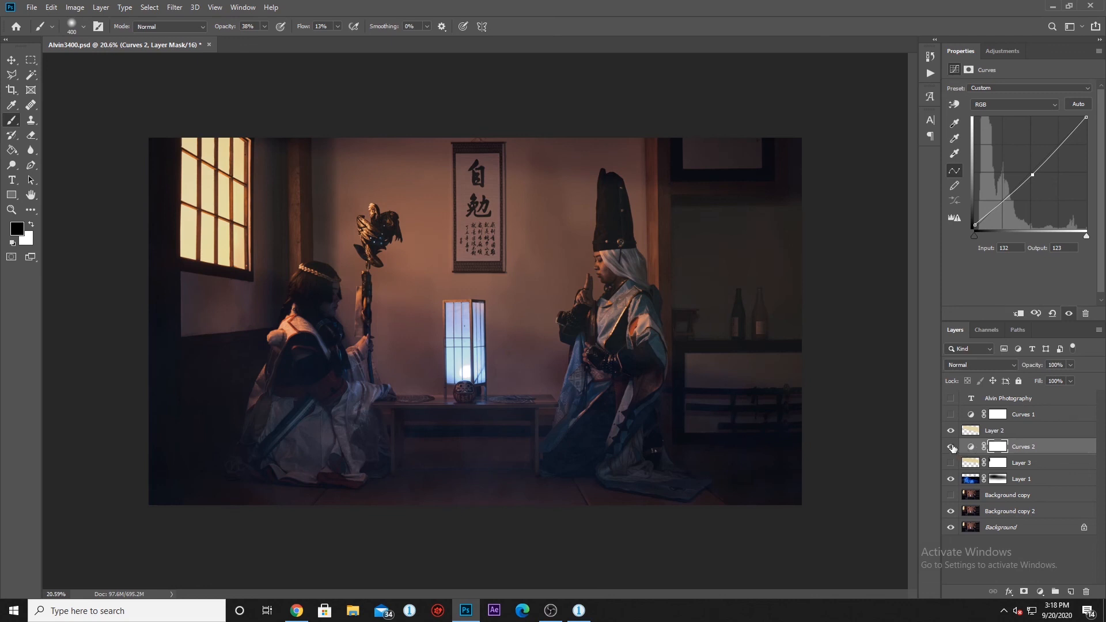
Step: Compare the photo with and without the Curves 2 adjustment
{"action": "left_click", "coordinate": [949, 447]}
{"action": "left_click", "coordinate": [950, 447]}
{"action": "left_click", "coordinate": [949, 447]}
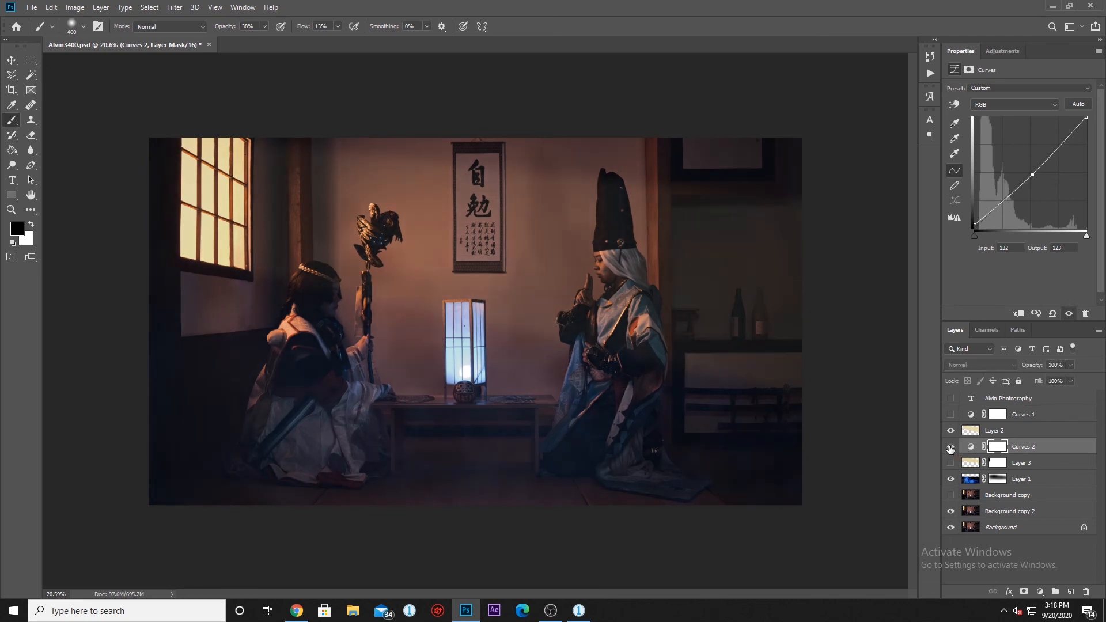
{"action": "left_click", "coordinate": [1041, 418]}
{"action": "left_click", "coordinate": [1049, 445]}
Step: Reduce the Curves 2 opacity to 45%, check its effect, and show the photographer's signature text layer
{"action": "left_click", "coordinate": [1069, 365]}
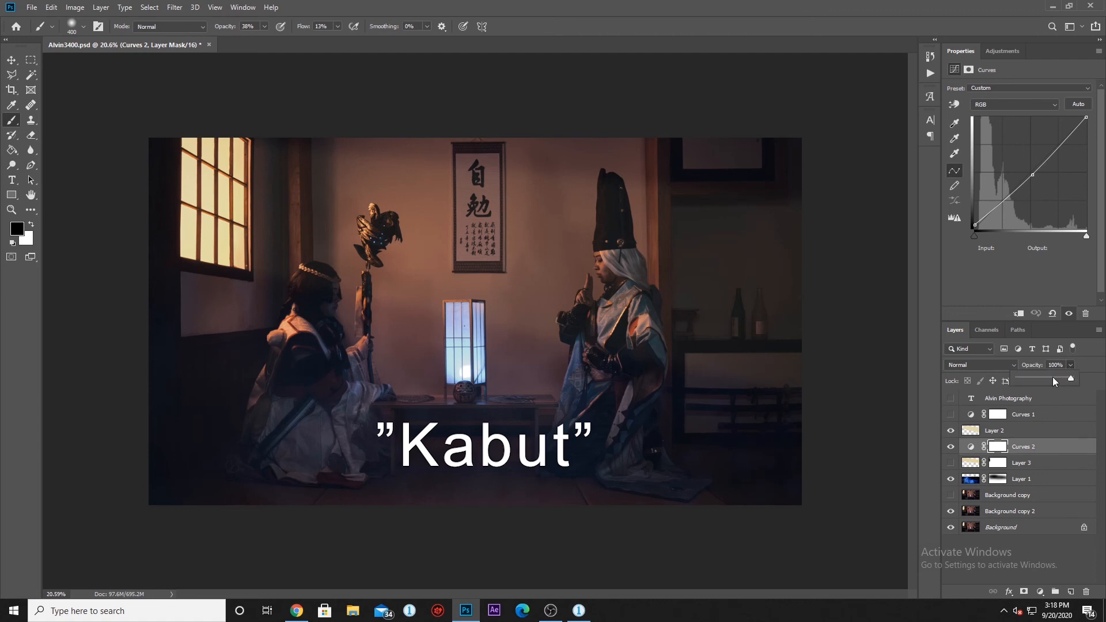
{"action": "left_click_drag", "start_coordinate": [1044, 376], "coordinate": [1043, 375]}
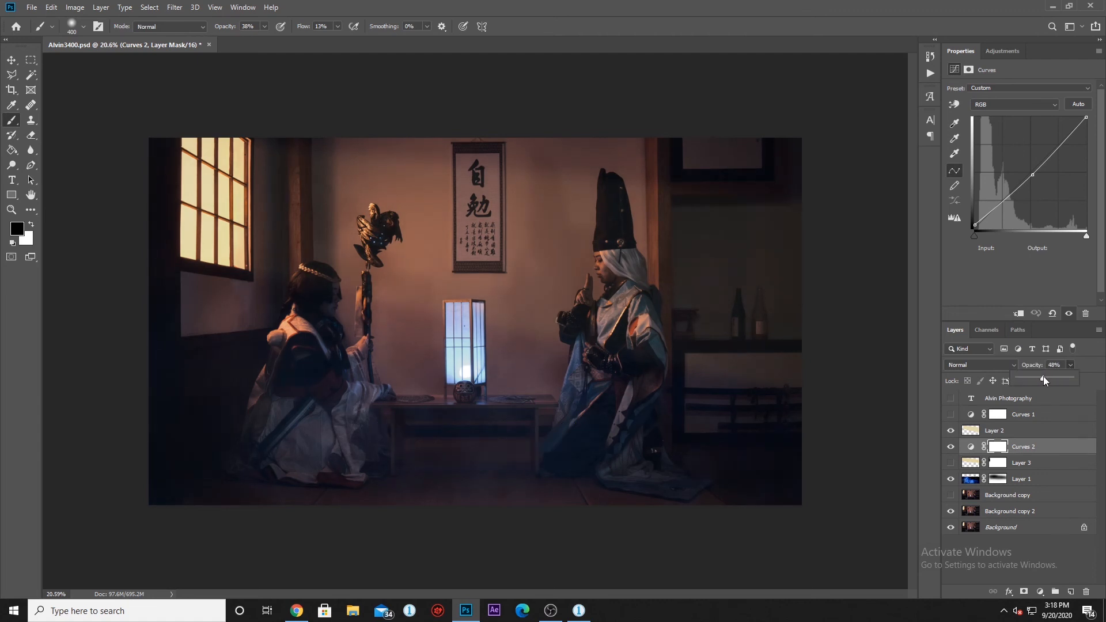
{"action": "left_click", "coordinate": [951, 447]}
{"action": "left_click", "coordinate": [951, 447]}
{"action": "left_click", "coordinate": [950, 399]}
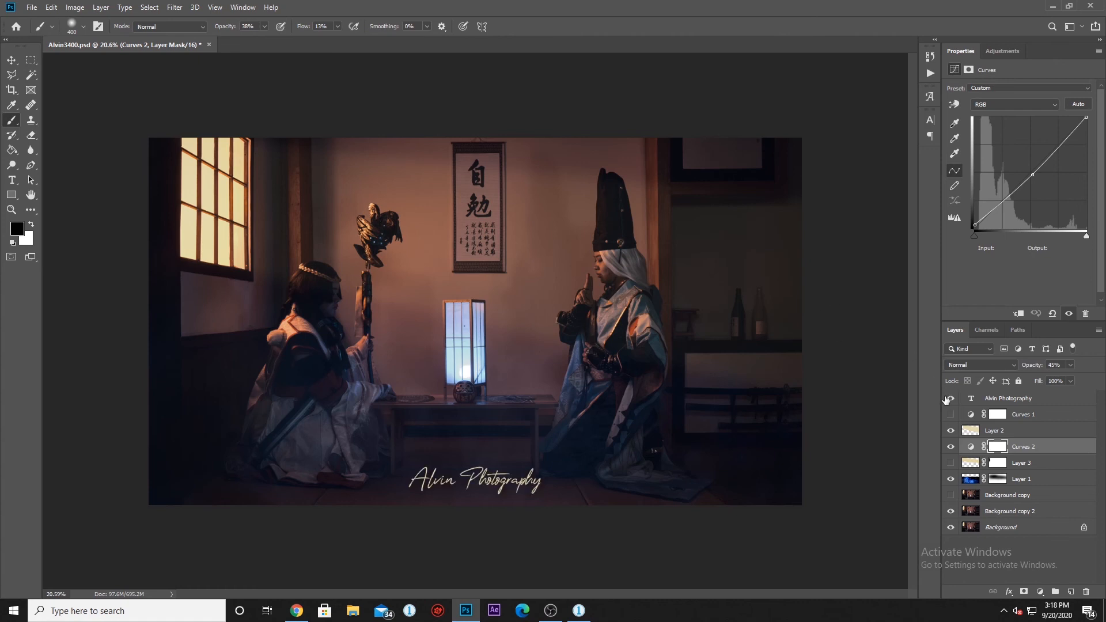